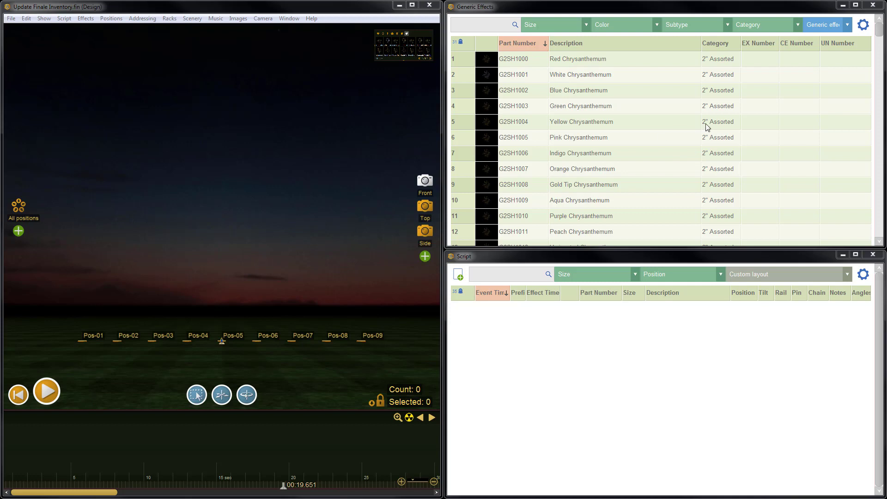
Step: Drop down the effects collection list from the 'Generic effects' selector
left_click(846, 26)
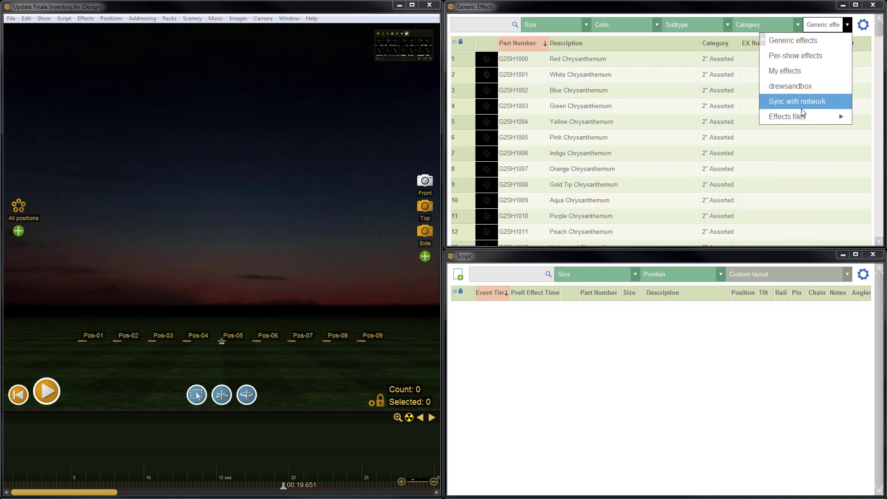
mouse_move(797, 117)
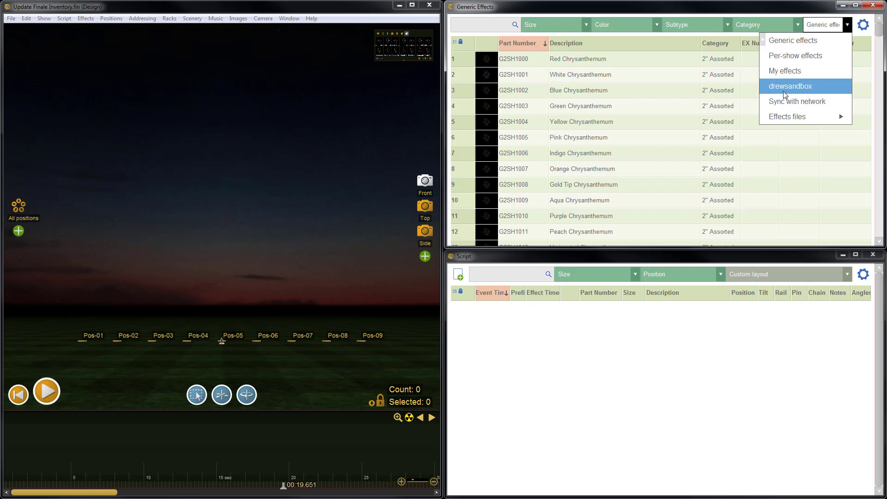
Step: Switch the effects window to the drewsandbox collection and scroll through its parts
left_click(831, 87)
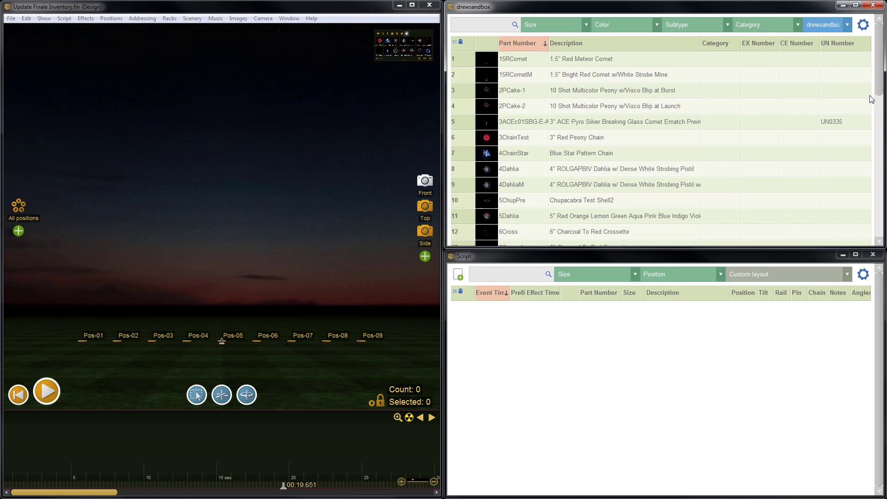
mouse_move(883, 64)
left_mouse_down()
mouse_move(883, 159)
mouse_move(882, 49)
left_mouse_up()
Step: Set row 1 (15RComet) Category to 'Articles Pyrotechnic'
left_click(724, 64)
left_click(724, 61)
type("Articles Py")
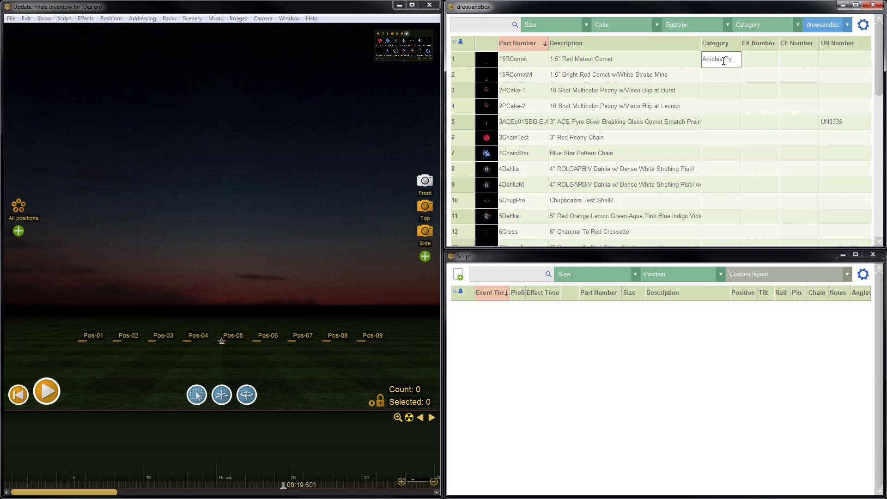
type("rotechnic")
key("Return")
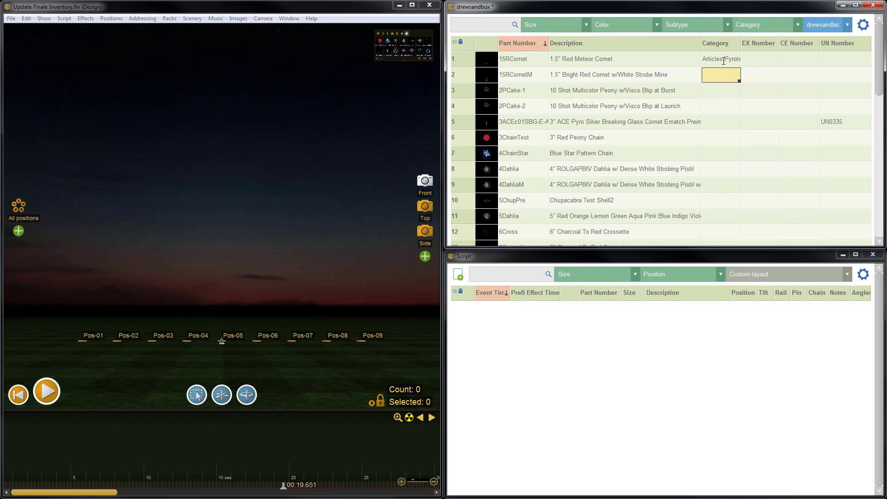
Step: Delete the UN0335 value from row 5's UN Number cell
left_click(832, 124)
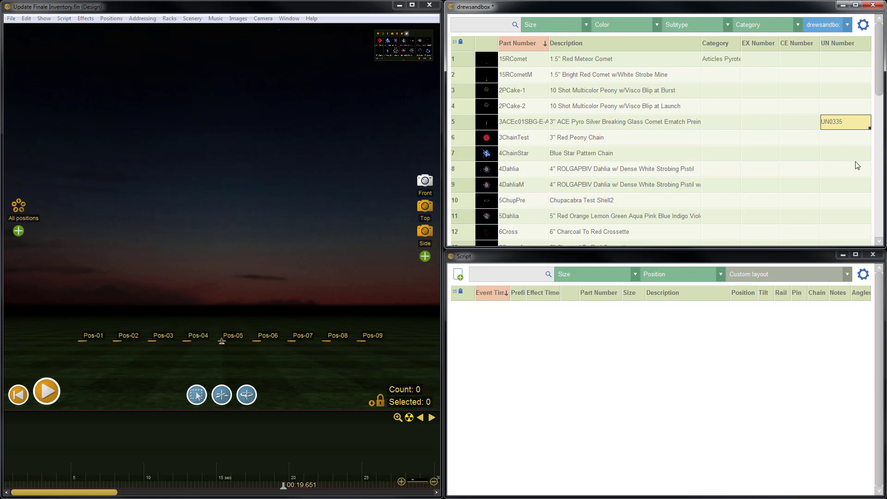
key("Delete")
left_click(849, 25)
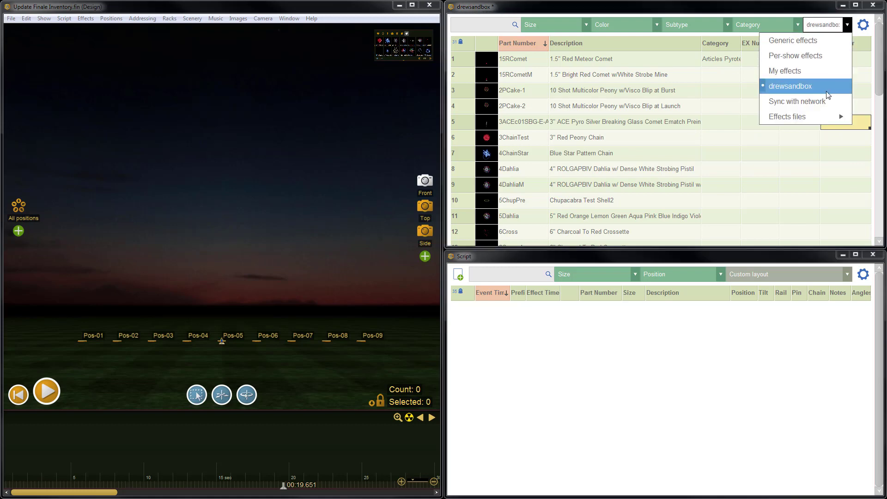
Step: Sync drewsandbox with the network, apply the two changed rows and confirm completion
left_click(827, 101)
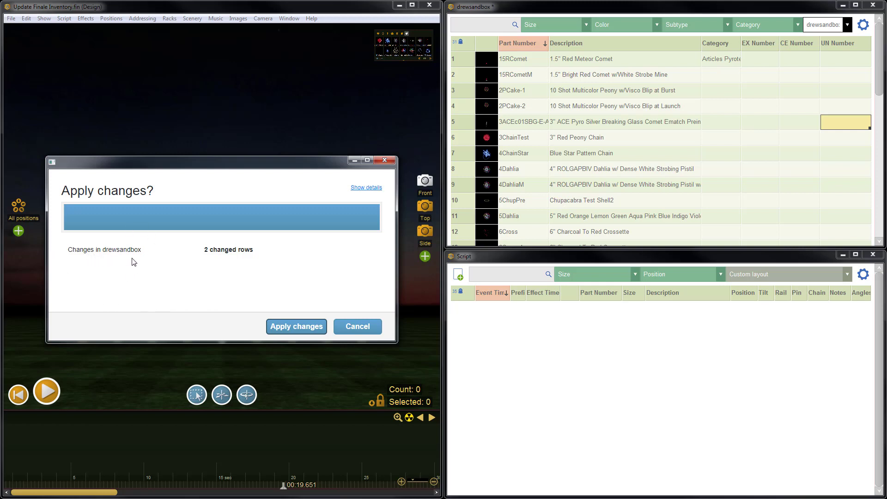
left_click(296, 327)
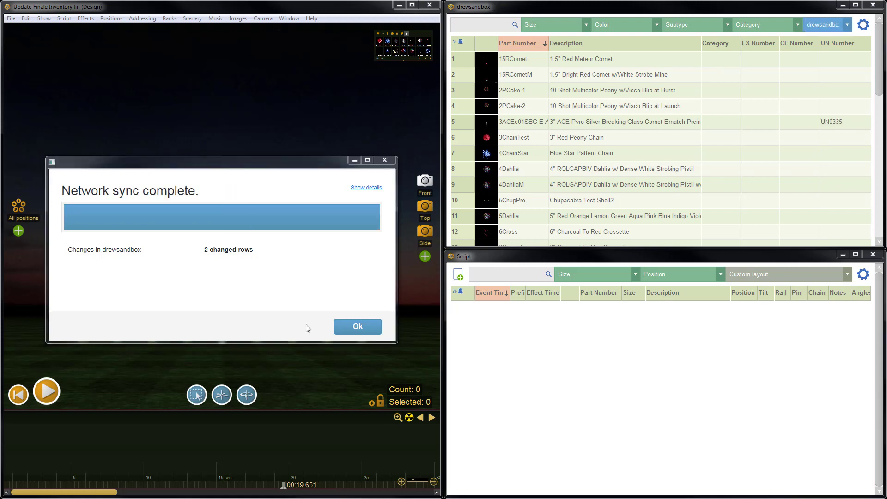
left_click(357, 327)
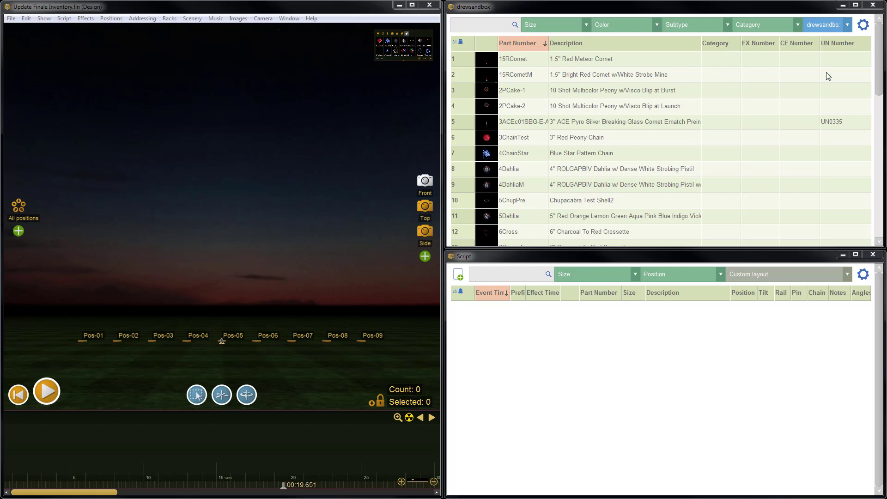
Step: Export the effects for importing into Finale Inventory as drewsandbox.xlsx
left_click(10, 20)
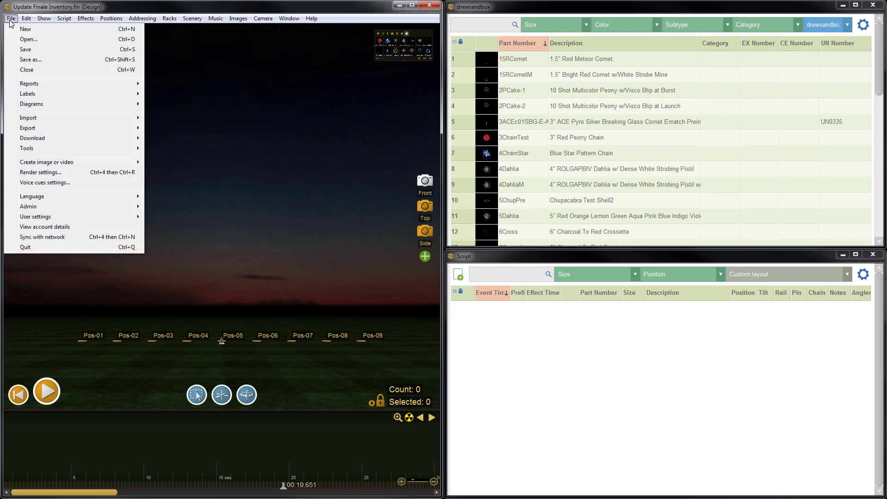
mouse_move(52, 132)
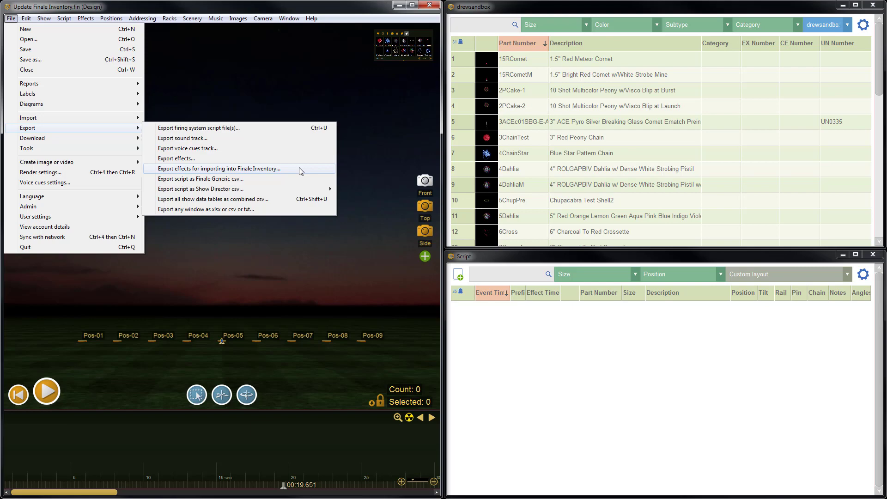
left_click(300, 169)
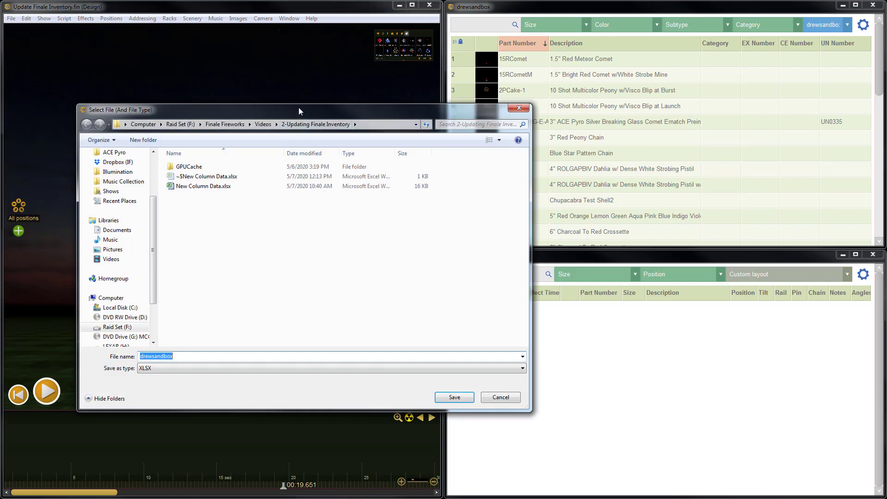
left_click_drag(301, 109, 314, 103)
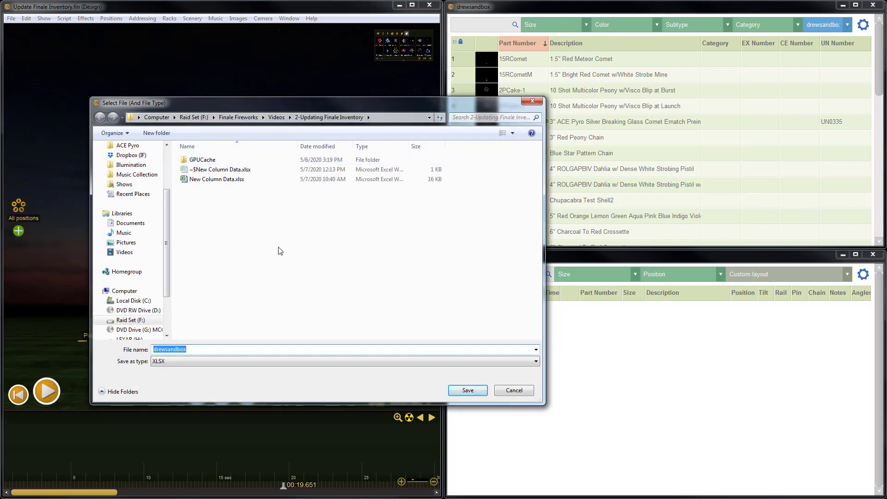
left_click(191, 353)
left_click(468, 391)
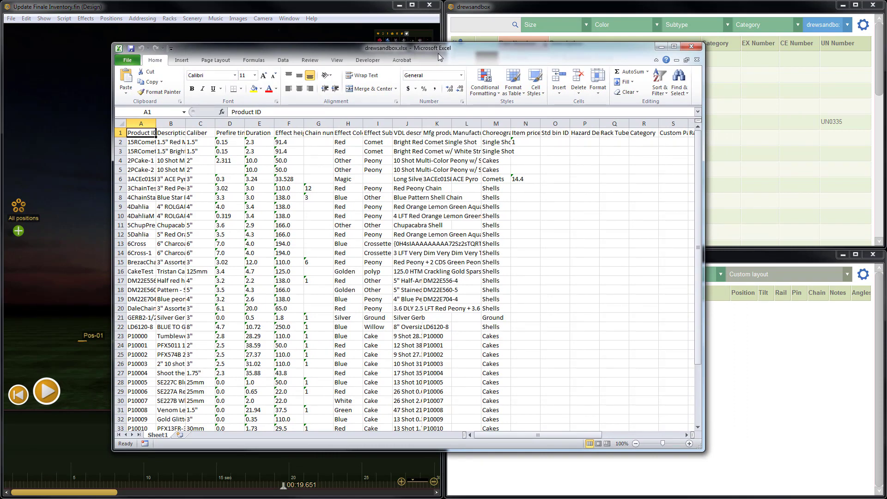
Step: Widen column A to fit the Product IDs, then switch to the finale3d.com browser
mouse_move(483, 435)
left_mouse_down()
mouse_move(584, 444)
mouse_move(479, 445)
left_mouse_up()
mouse_move(336, 49)
left_mouse_down()
mouse_move(317, 61)
mouse_move(328, 58)
left_mouse_up()
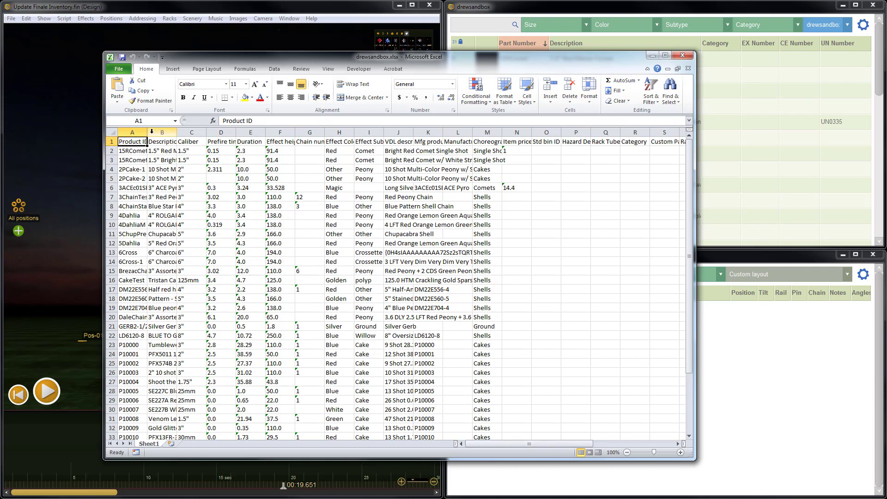
left_click_drag(146, 133, 158, 132)
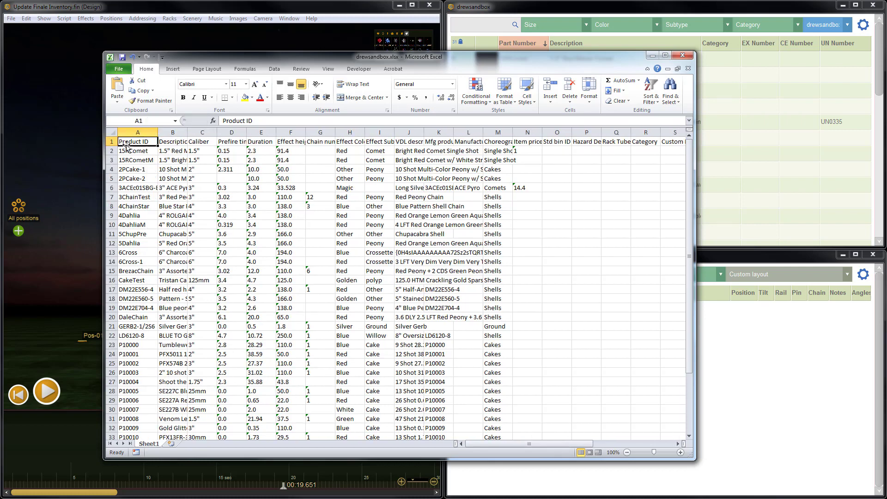
left_click_drag(259, 60, 262, 67)
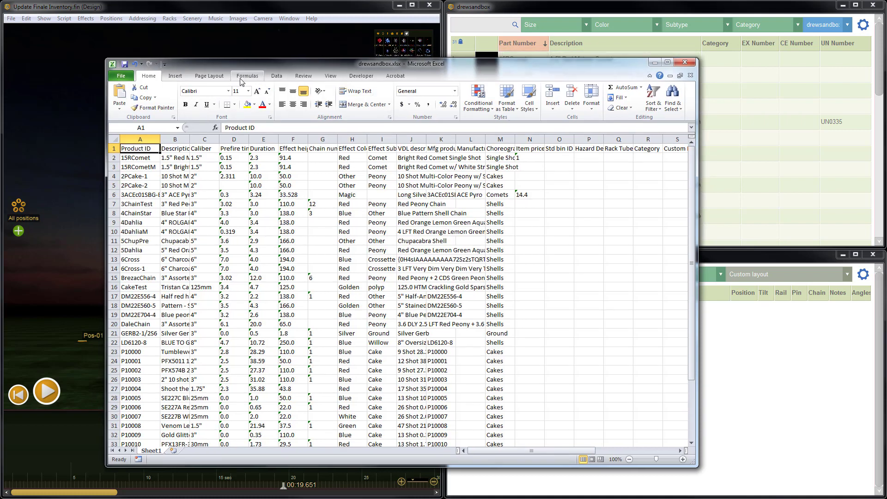
left_click_drag(314, 62, 300, 73)
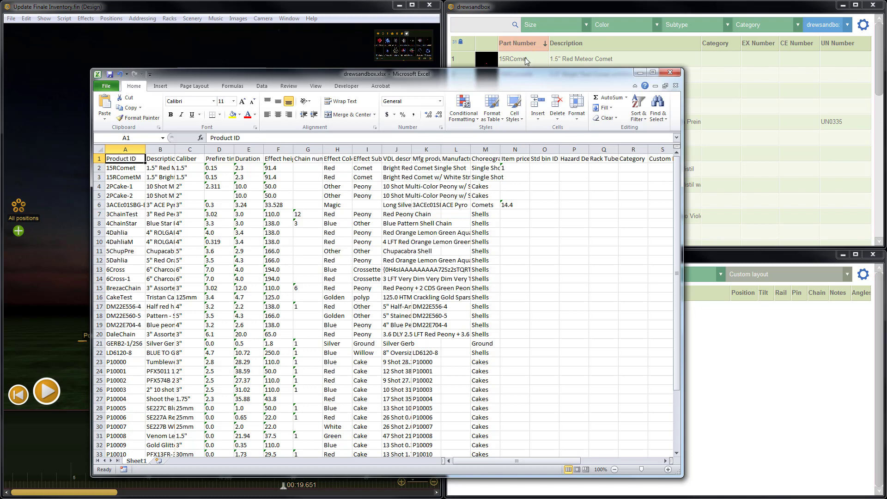
left_click_drag(305, 73, 318, 71)
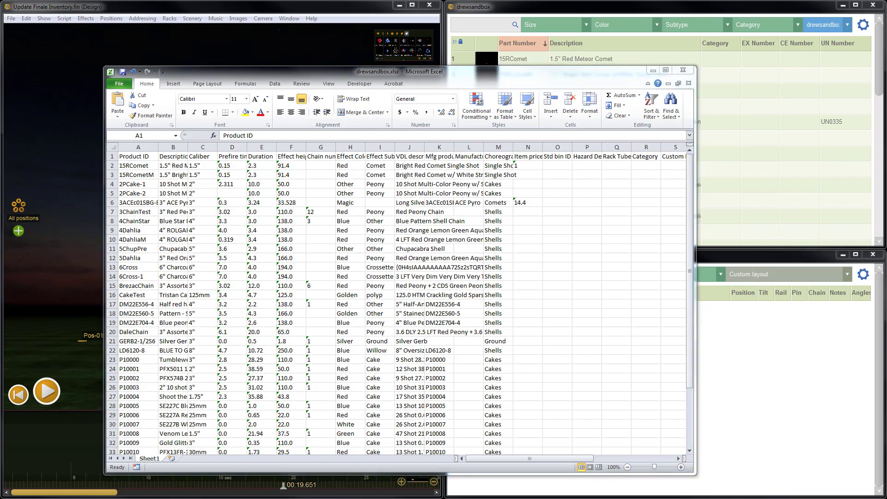
key("alt+Tab")
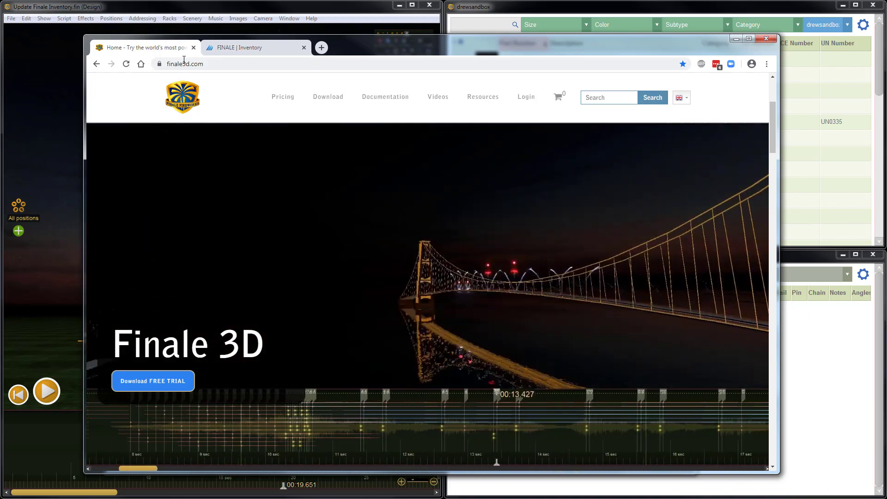
Step: Open the 'Column names in Finale Inventory vs. Finale 3D' documentation page
mouse_move(381, 100)
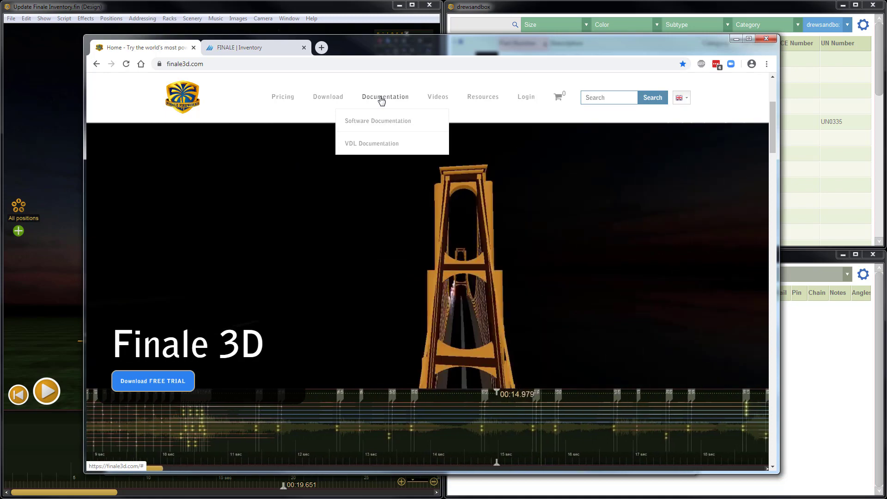
left_click(378, 123)
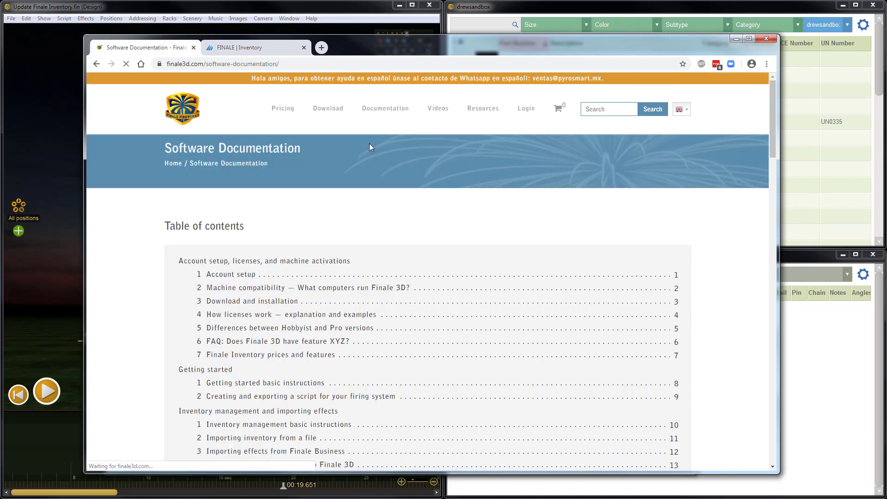
scroll(147, 332, "down", 3)
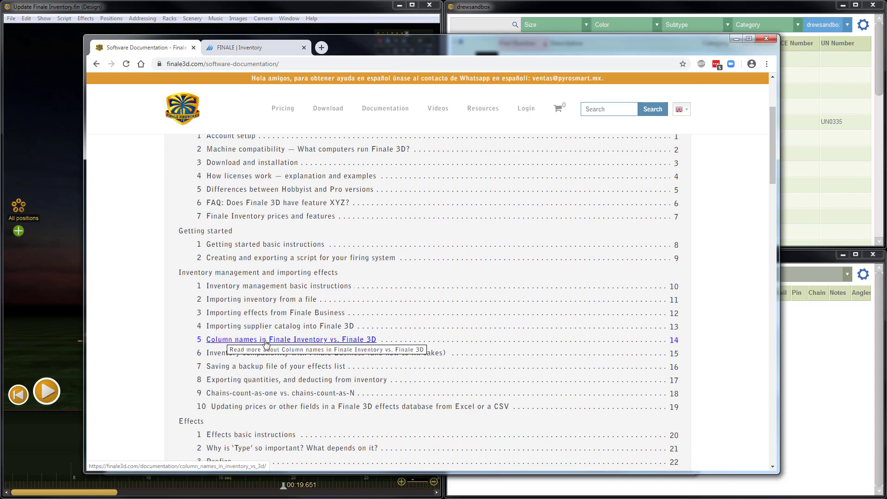
left_click(301, 340)
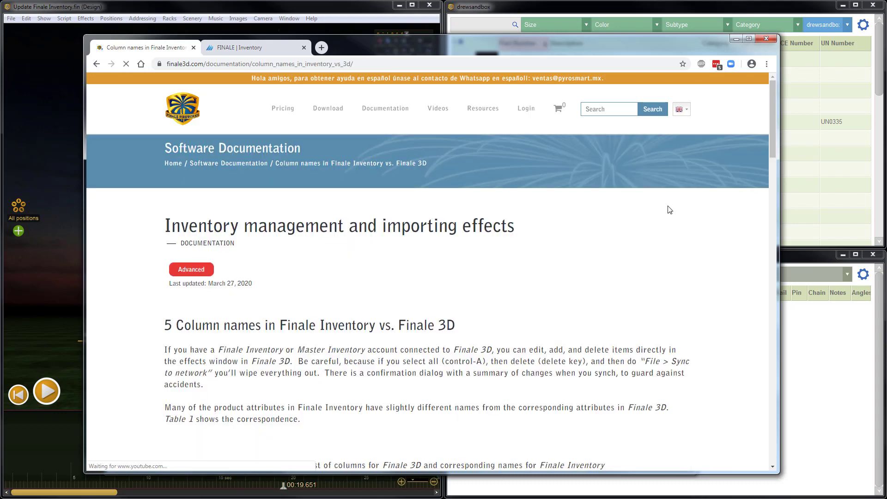
left_click_drag(774, 115, 773, 163)
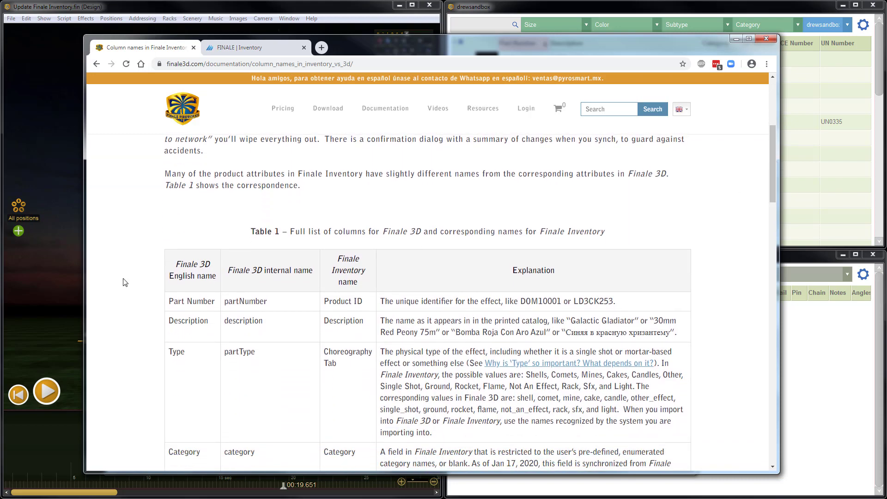
scroll(145, 263, "down", 1)
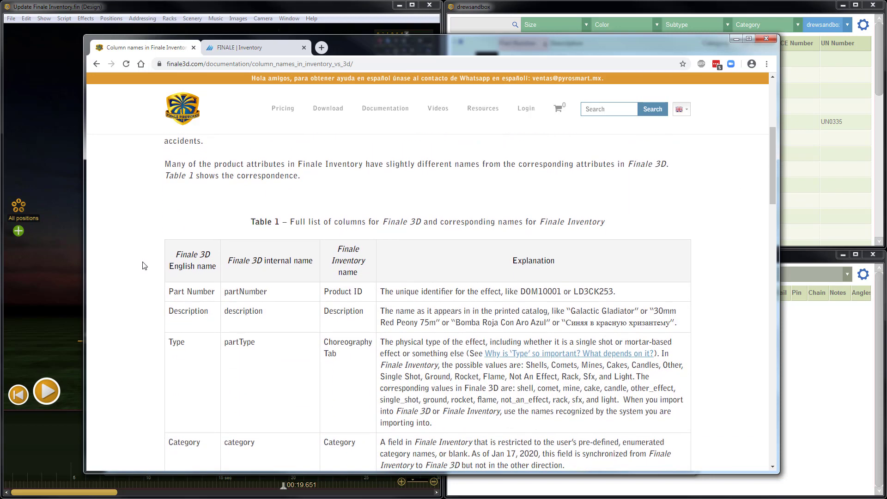
left_click_drag(773, 160, 776, 179)
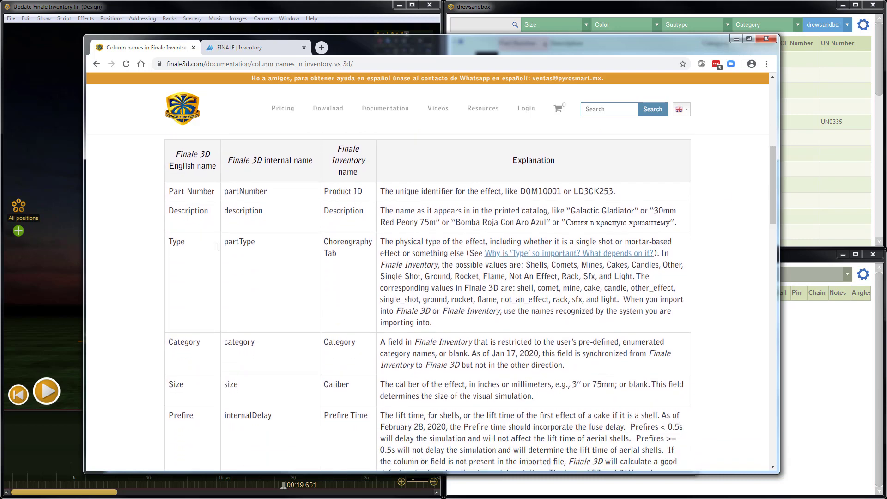
Step: Compare the Part Number and Product ID names, then minimize Chrome to reveal the workbook
left_click_drag(169, 194, 213, 190)
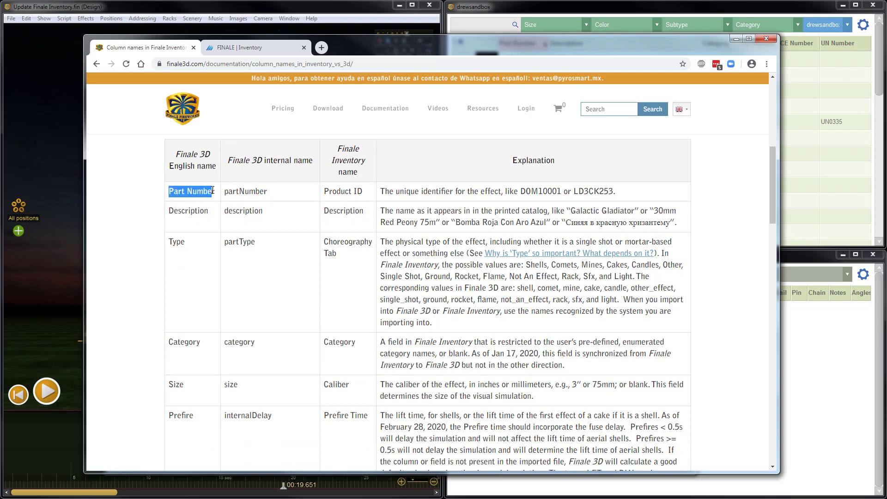
left_click_drag(325, 192, 359, 187)
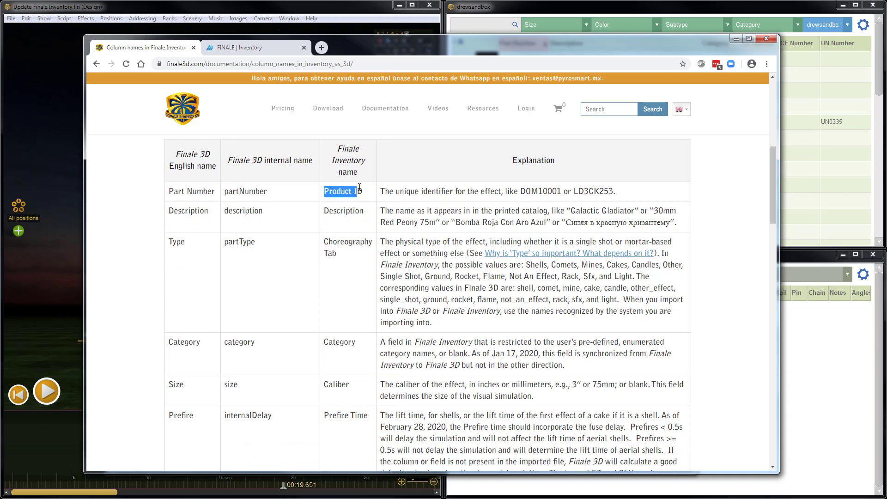
left_click(206, 367)
left_click_drag(772, 187, 774, 205)
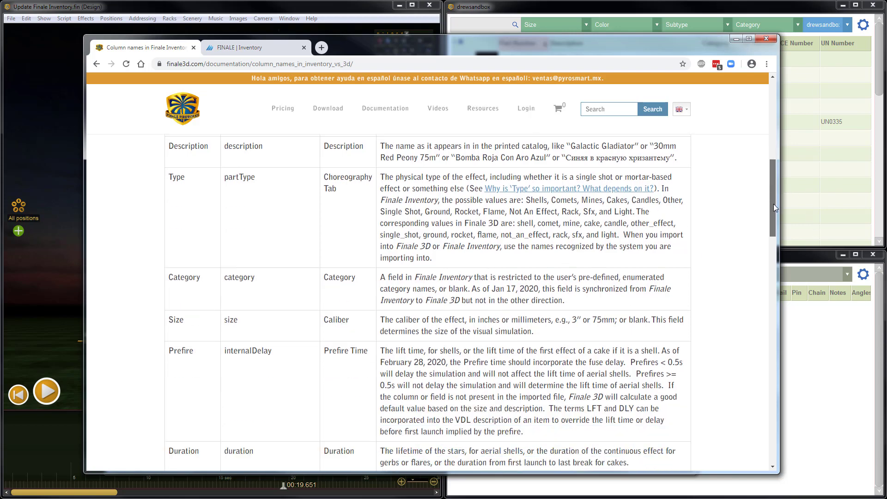
scroll(651, 300, "up", 1)
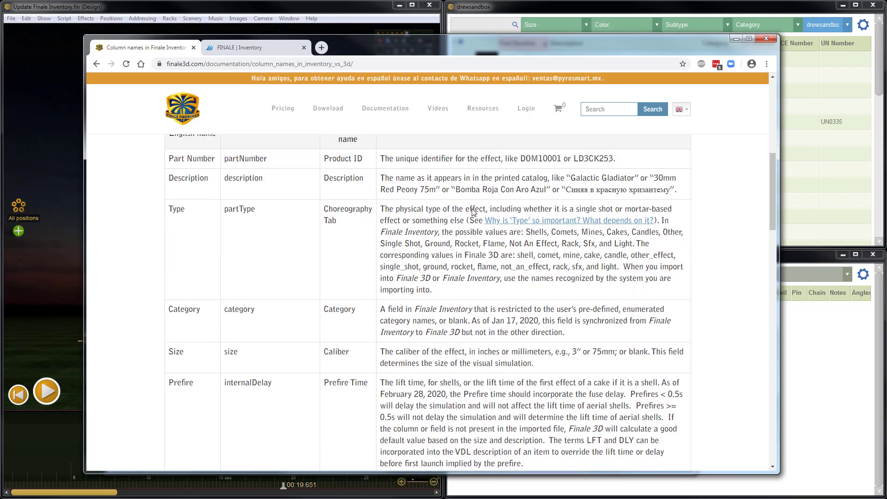
scroll(473, 213, "up", 2)
scroll(703, 238, "down", 1)
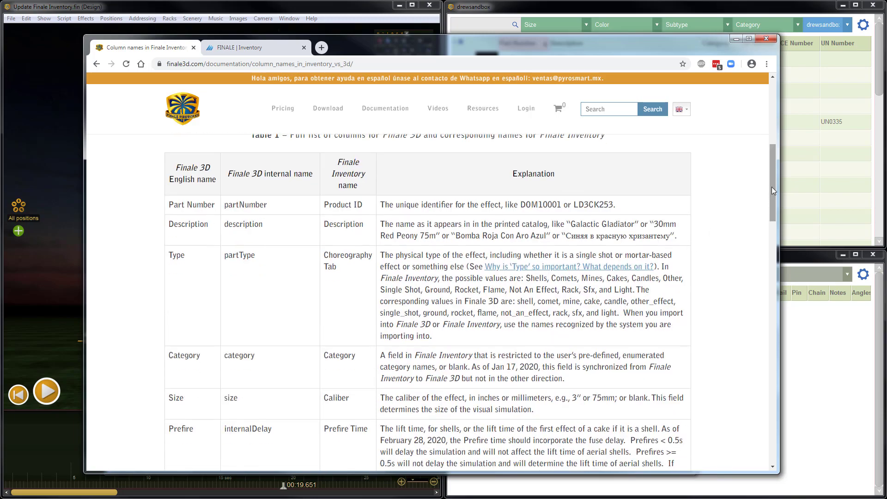
left_click_drag(773, 190, 764, 422)
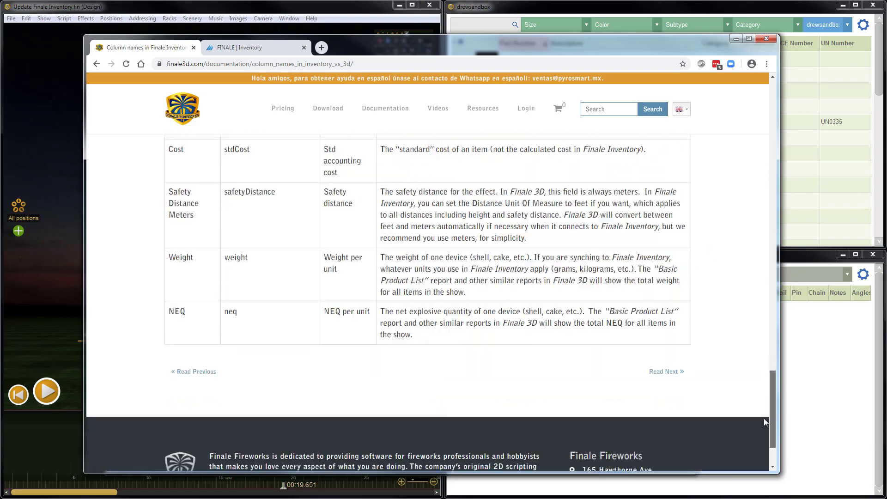
scroll(697, 364, "up", 20)
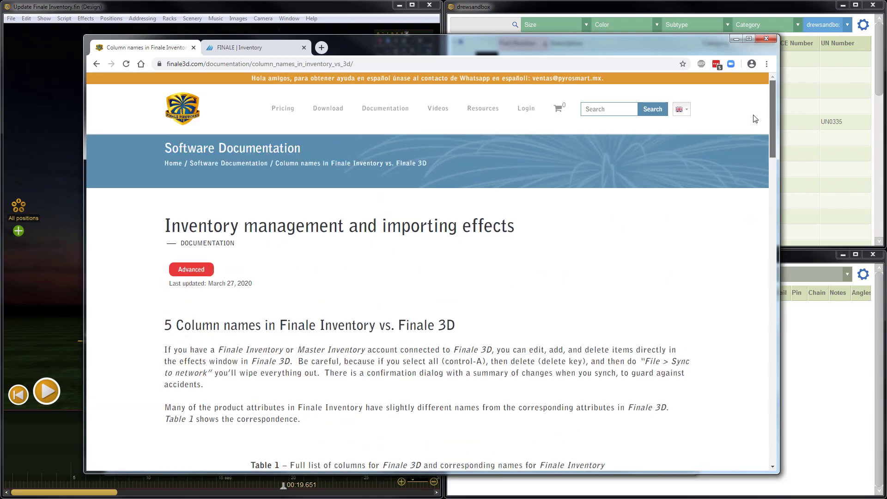
left_click(736, 39)
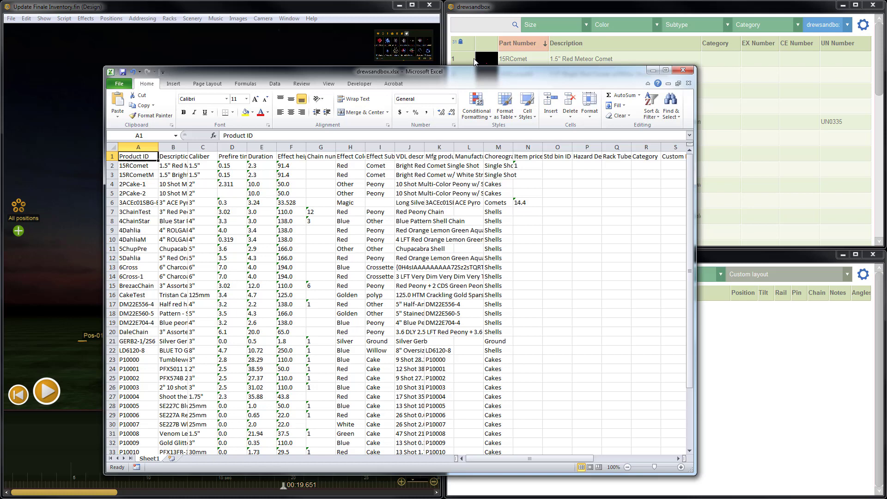
left_click_drag(469, 75, 455, 69)
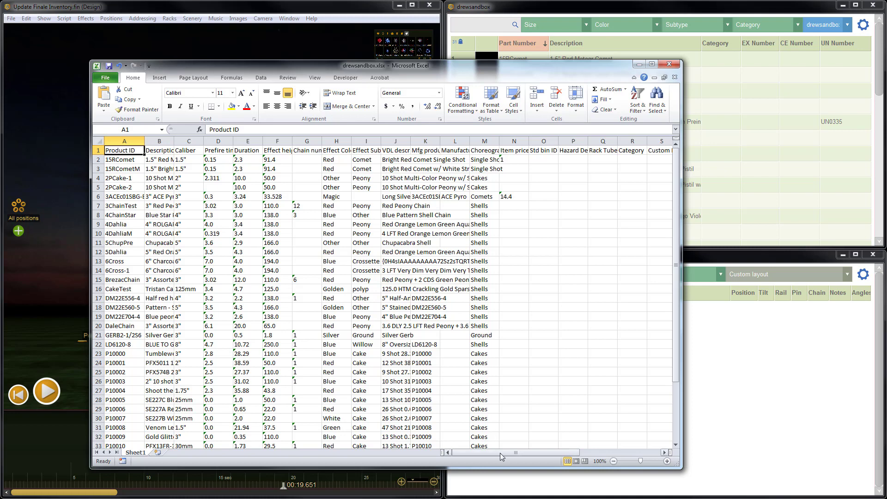
Step: Apply the Good cell style to the Category header R1
left_click_drag(500, 453, 557, 455)
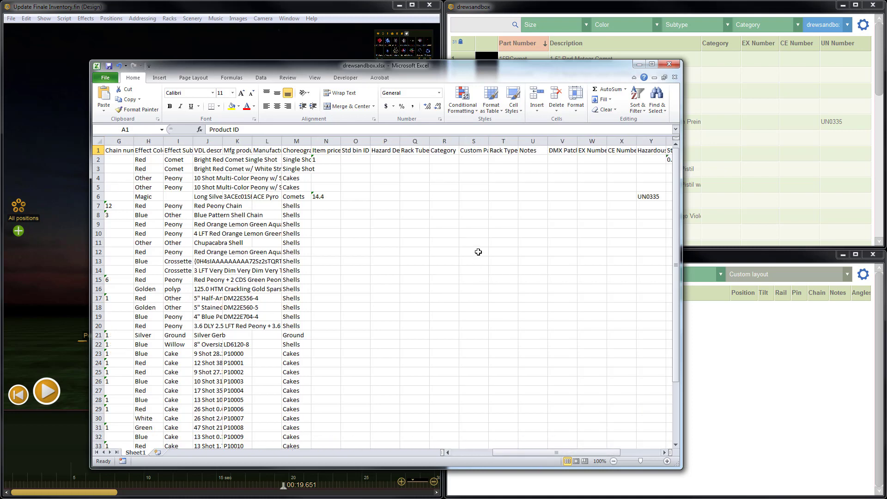
left_click(445, 150)
left_click(520, 113)
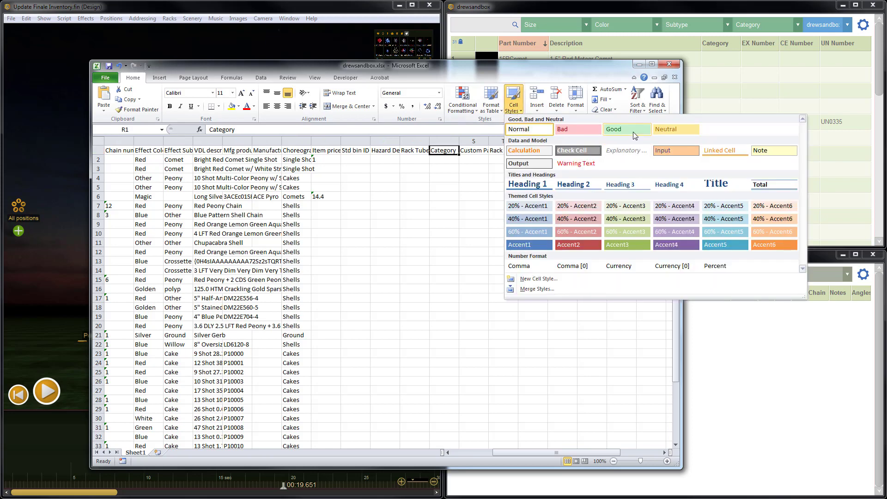
left_click(634, 131)
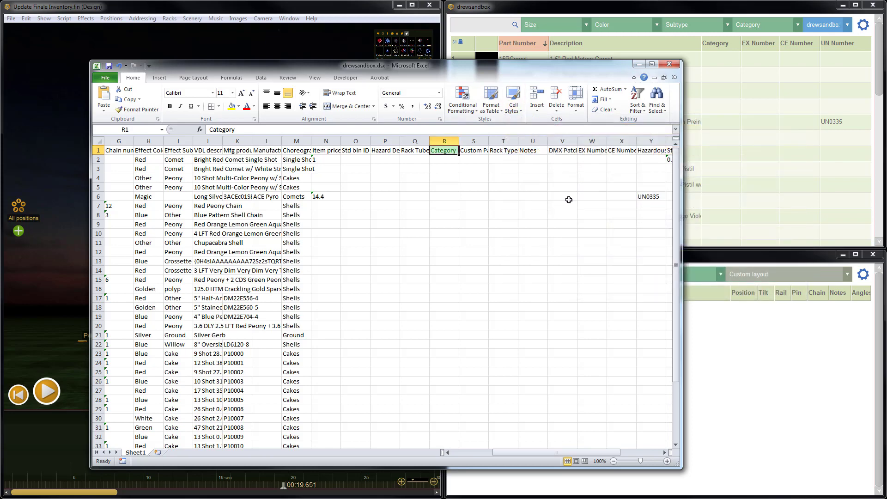
Step: Apply the Good cell style to the EX Number, CE Number and Hazardous material headers W1:Y1
left_click(588, 153)
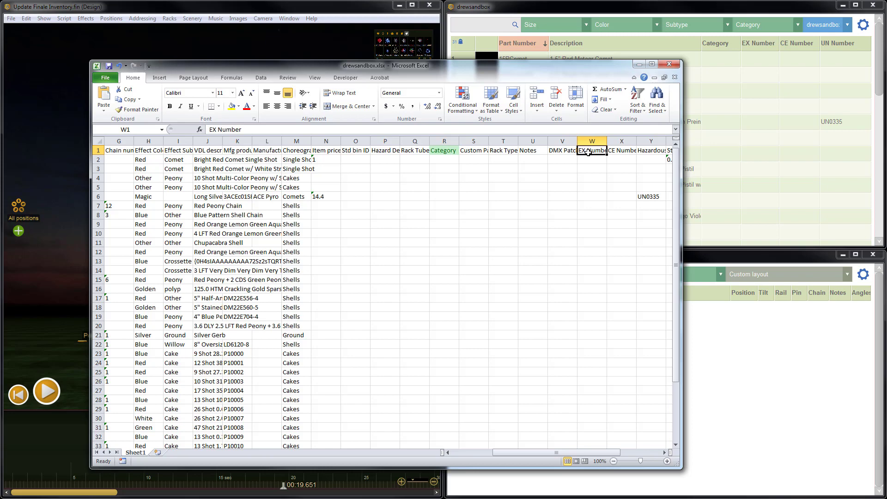
key("shift+Right")
key("shift+Right")
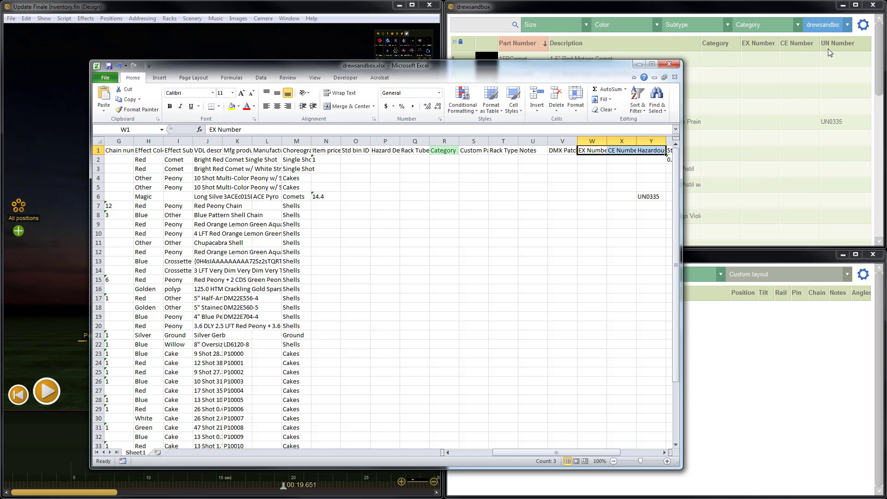
left_click(513, 107)
left_click(620, 129)
left_click(592, 215)
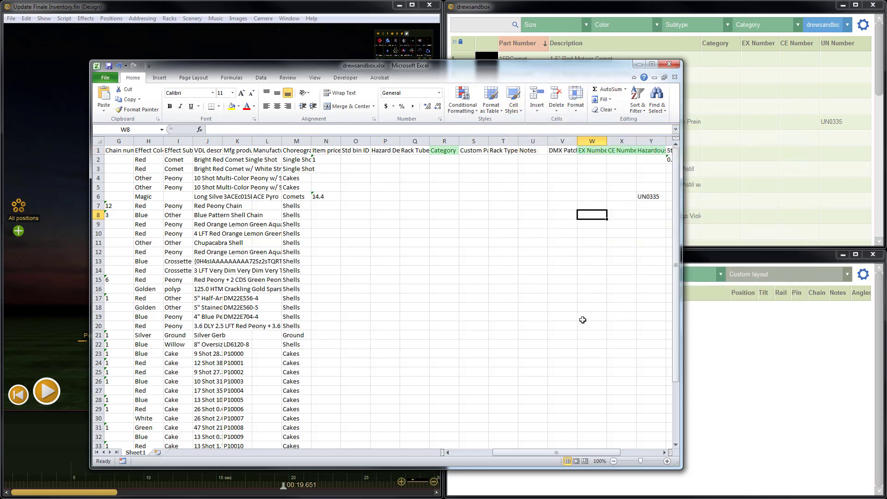
left_click_drag(564, 457, 490, 456)
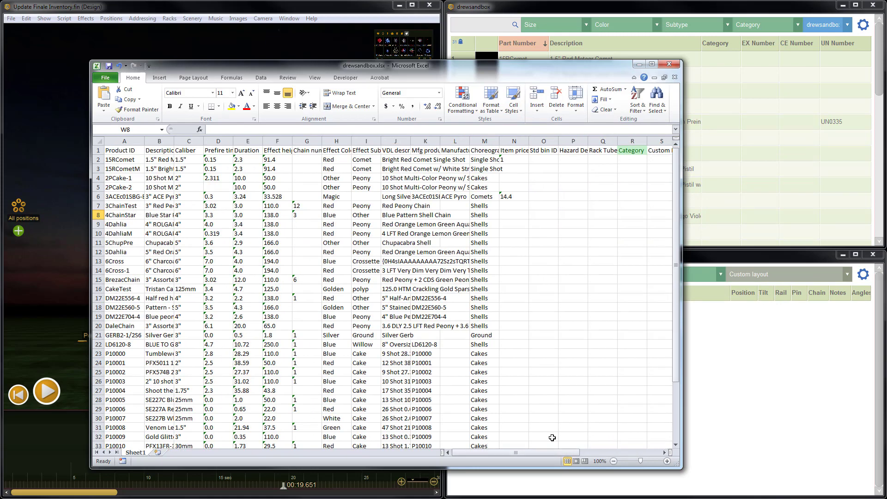
Step: Hide columns C–Q, Z–AF and S–V
left_click_drag(603, 141, 189, 141)
right_click(196, 144)
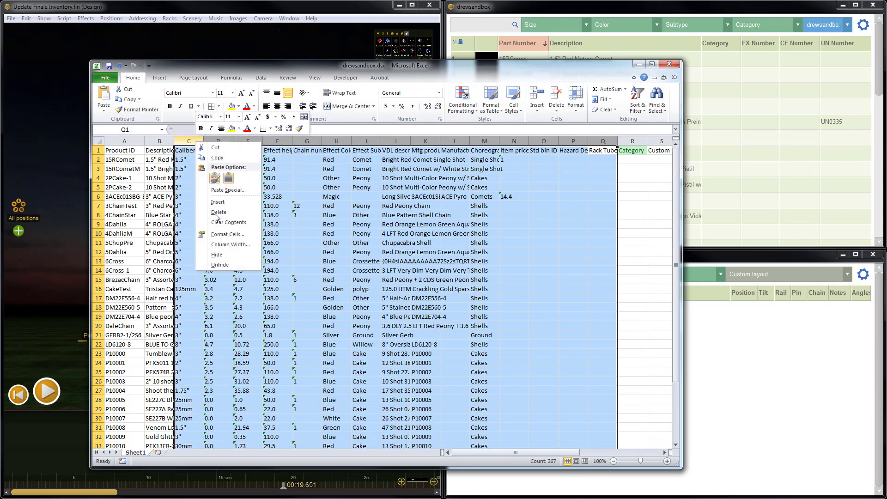
left_click(218, 255)
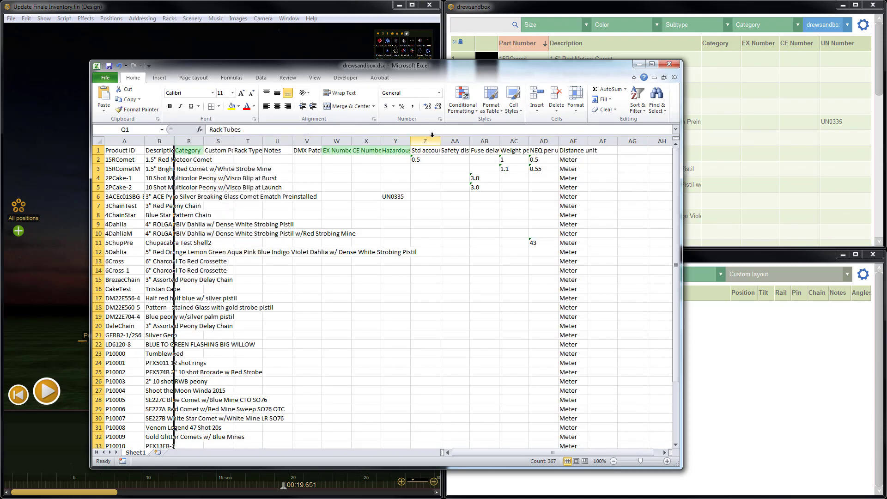
left_click_drag(432, 138, 600, 141)
right_click(595, 143)
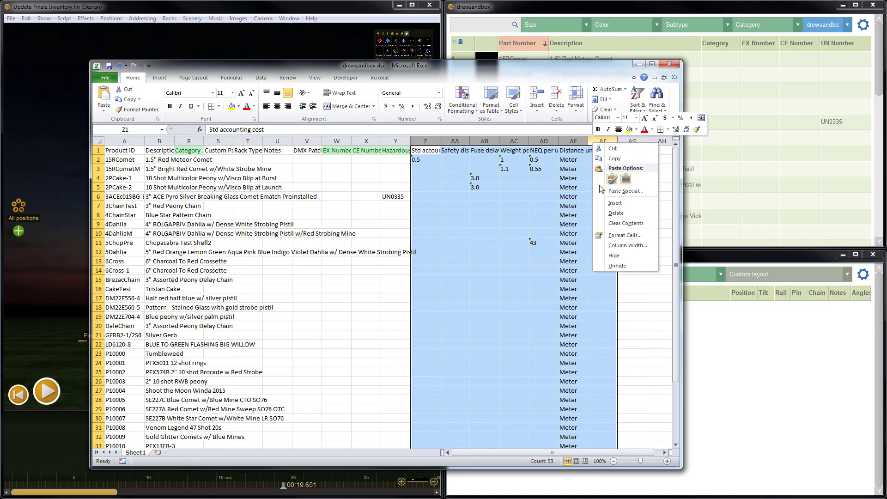
left_click(645, 256)
left_click_drag(174, 141, 363, 140)
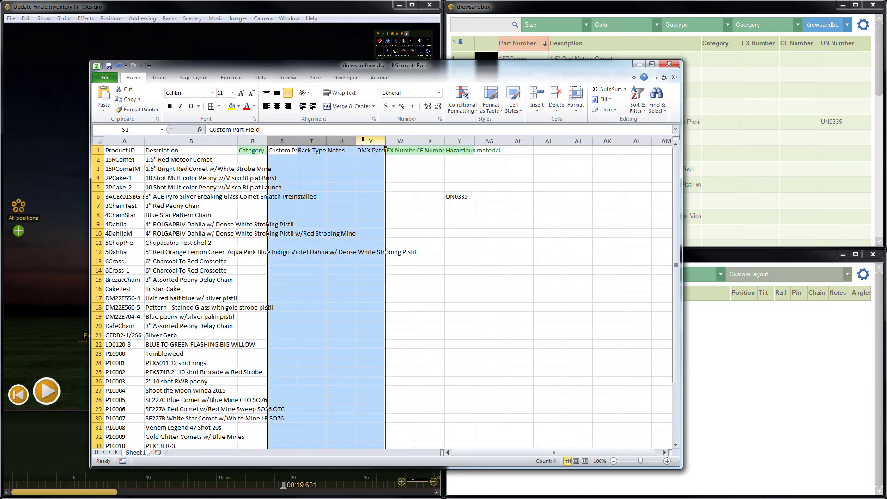
right_click(363, 141)
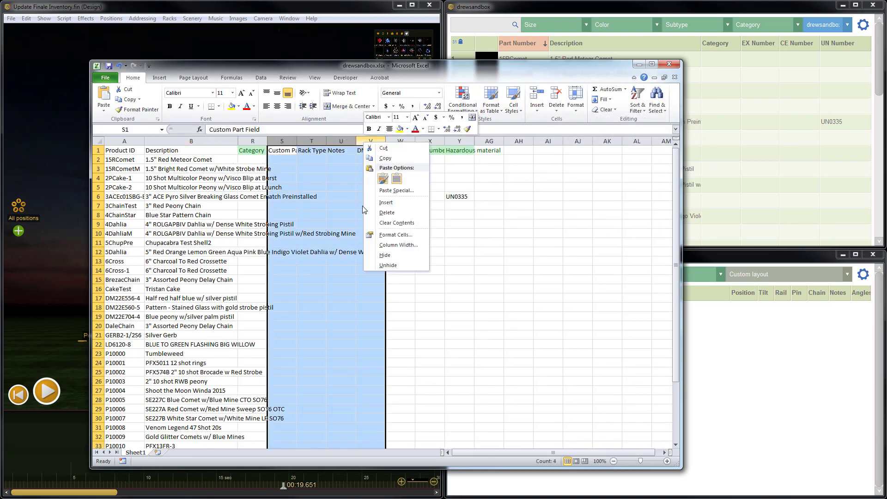
left_click(384, 256)
Step: AutoFit columns A and B, enlarge the window, and widen columns R through Y
left_click_drag(237, 141, 237, 141)
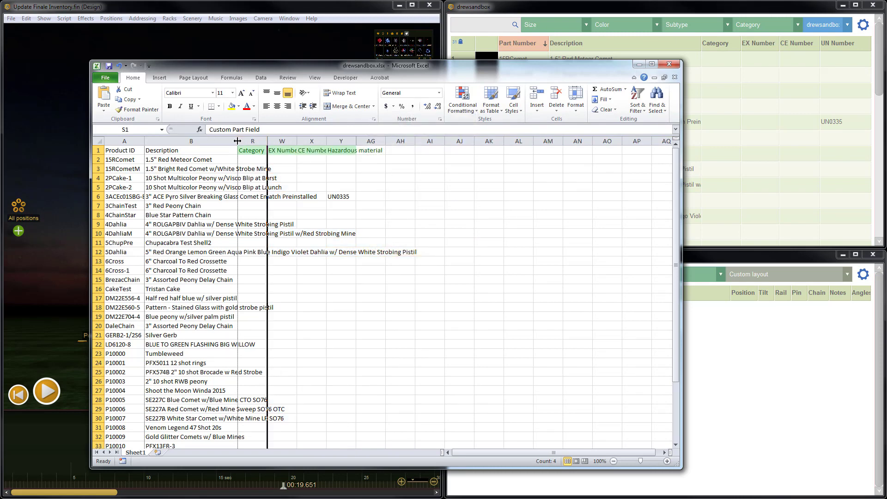
double_click(237, 141)
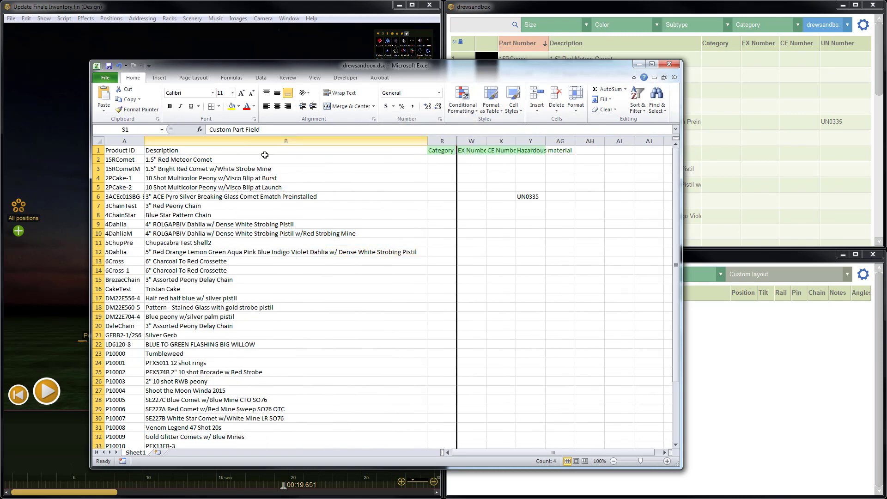
double_click(144, 141)
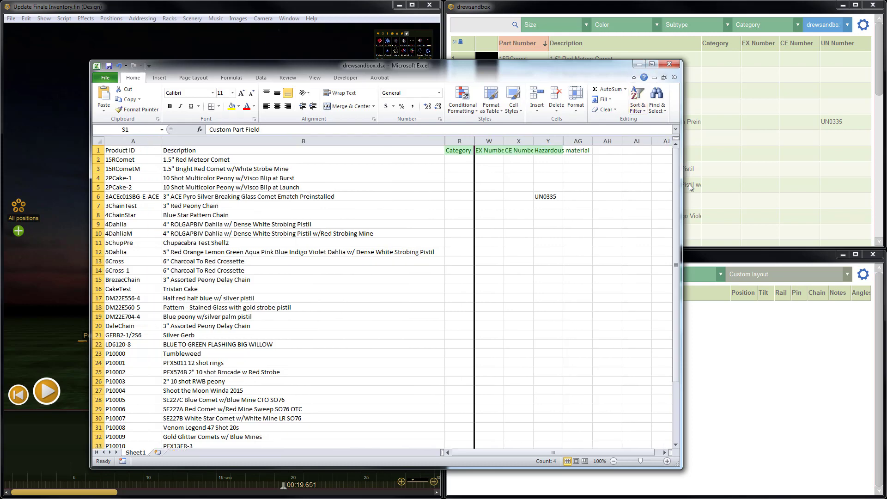
left_click_drag(690, 184, 818, 185)
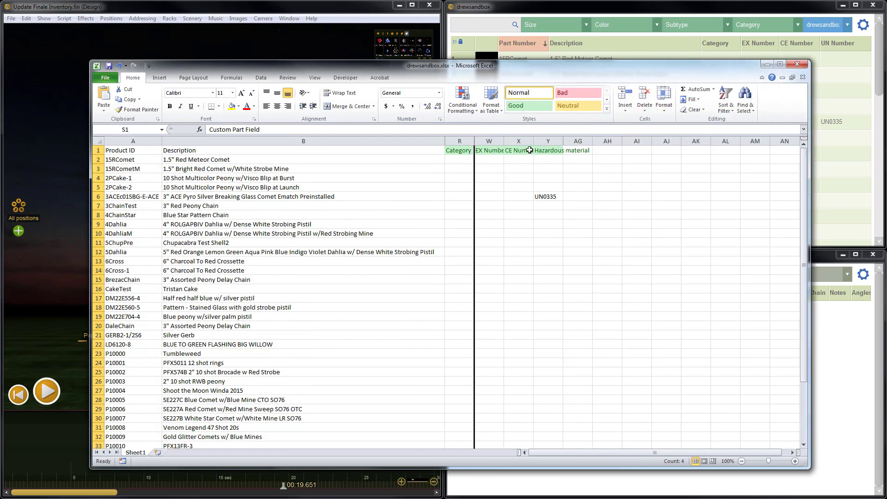
left_click_drag(475, 141, 693, 141)
left_click(652, 150)
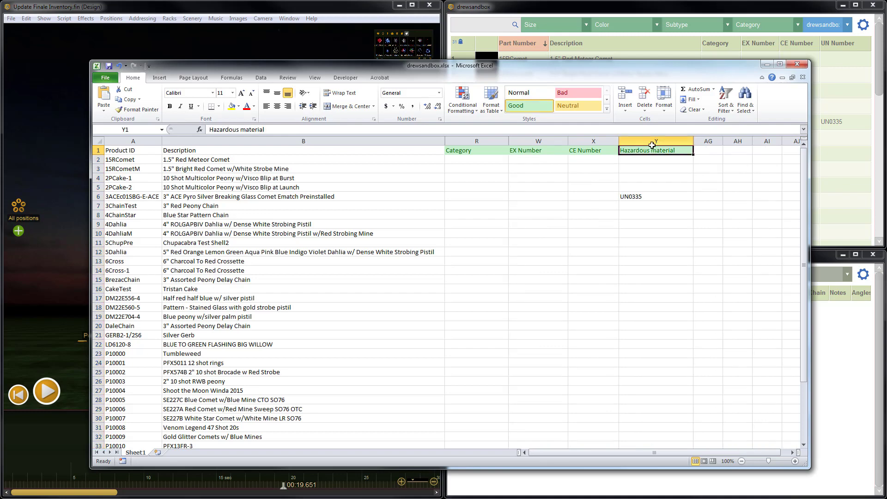
left_click_drag(645, 75, 628, 77)
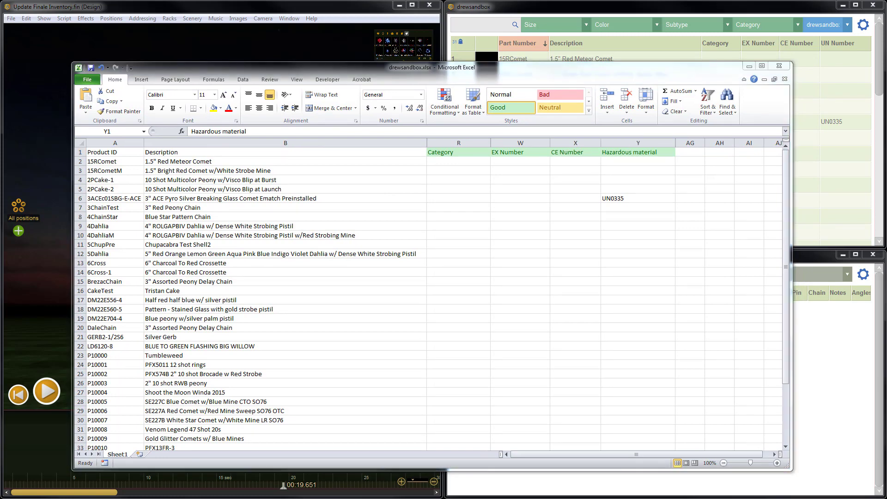
left_click(460, 163)
key("ctrl+v")
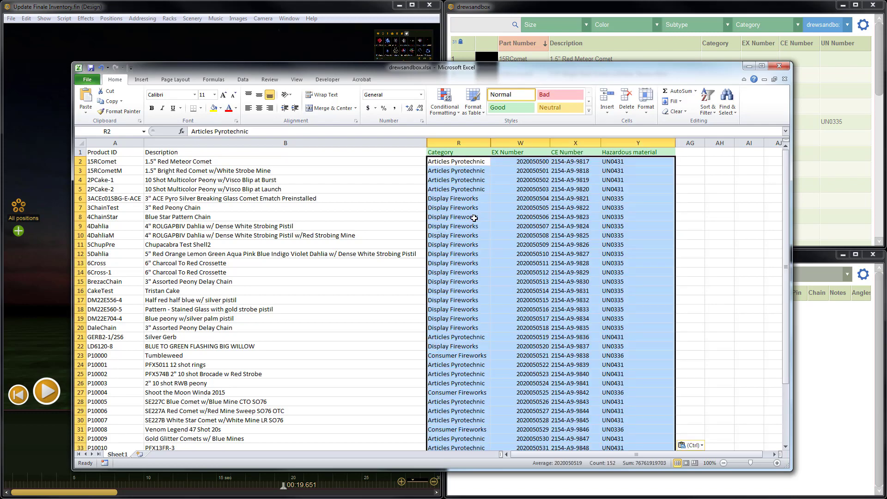
scroll(476, 231, "down", 5)
scroll(471, 232, "up", 5)
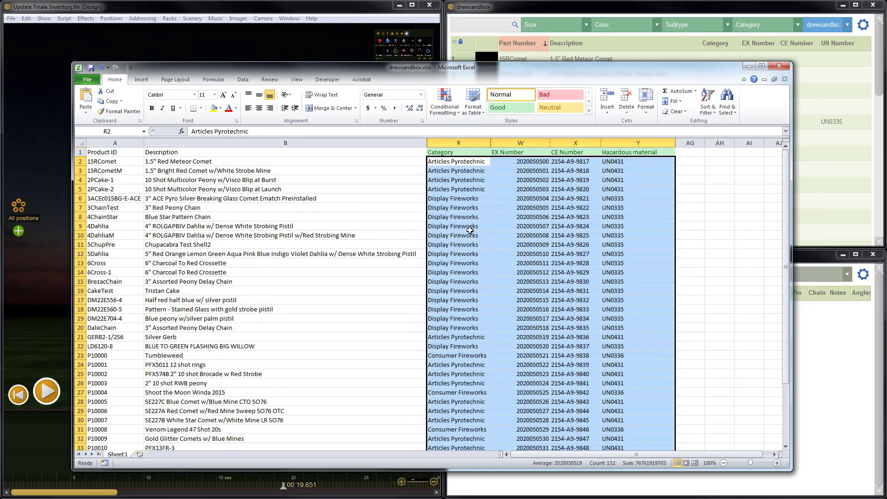
left_click(448, 164)
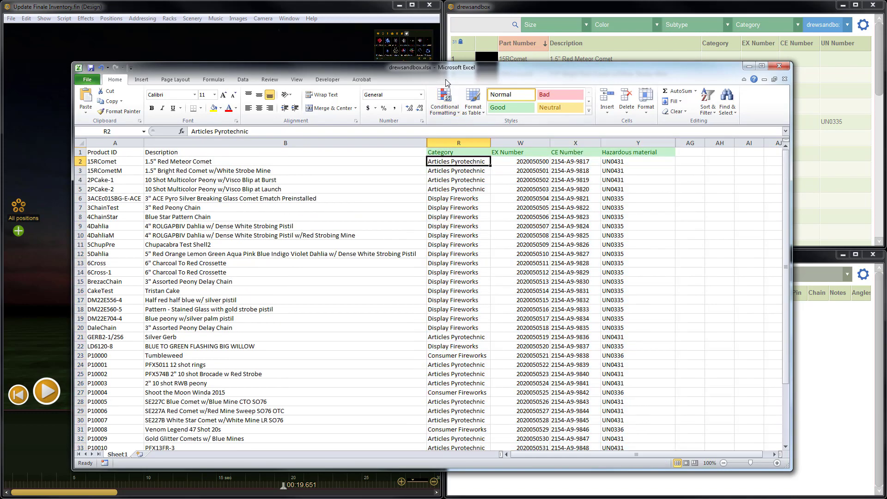
left_click_drag(448, 81, 452, 73)
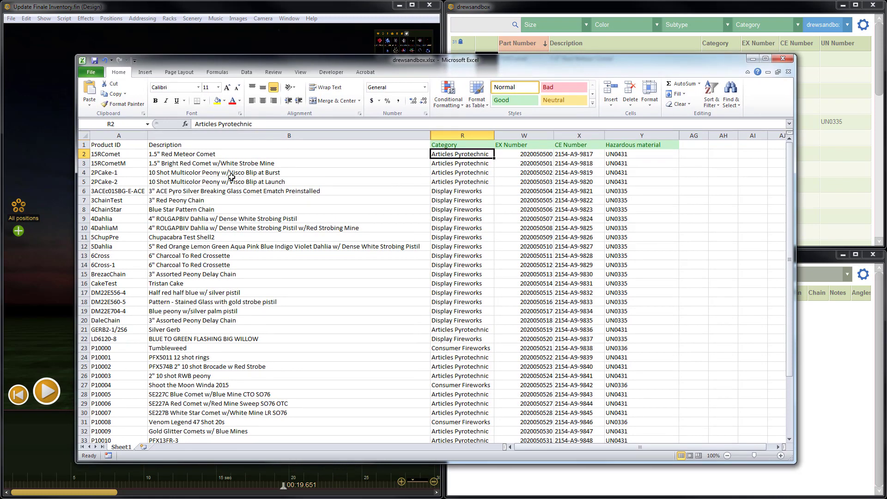
left_click(453, 174)
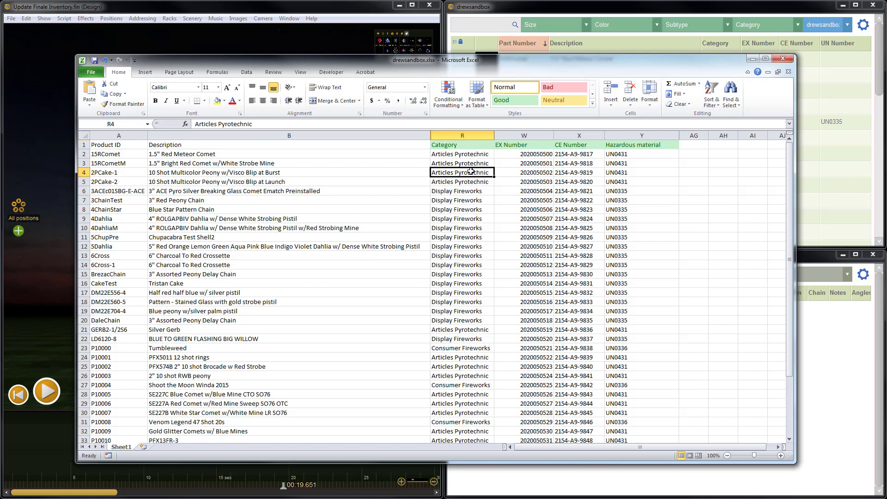
left_click(470, 201)
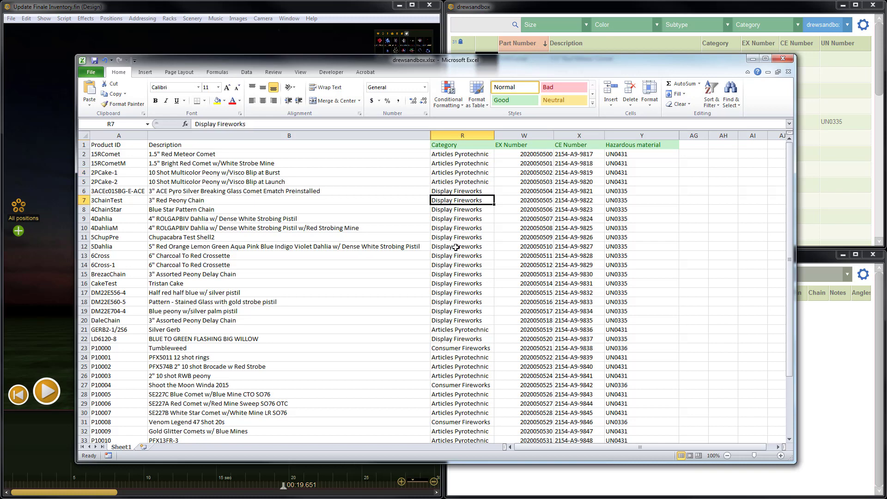
scroll(458, 258, "down", 3)
left_click(463, 386)
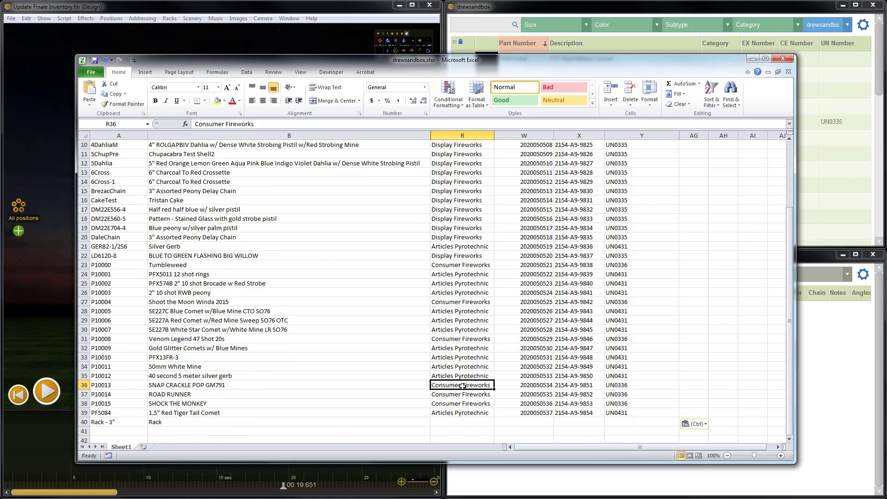
scroll(463, 386, "up", 3)
left_click(531, 219)
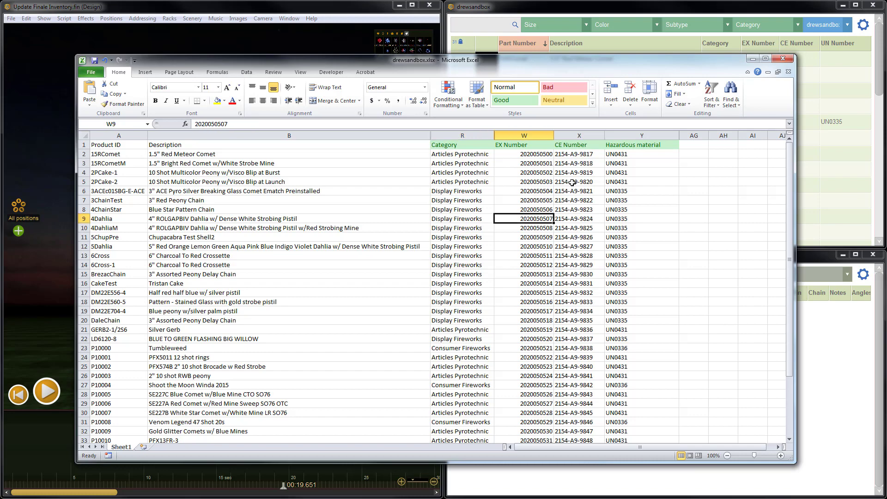
left_click(615, 158)
scroll(649, 306, "down", 4)
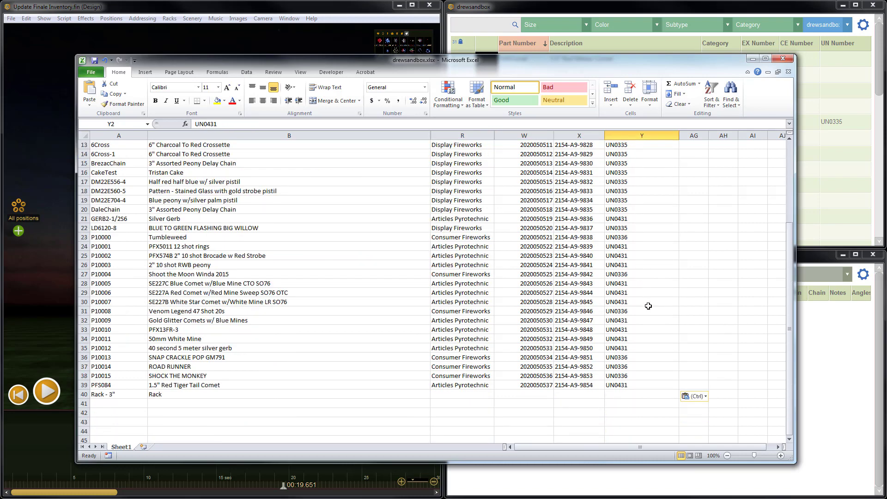
scroll(649, 306, "up", 4)
left_click(633, 191)
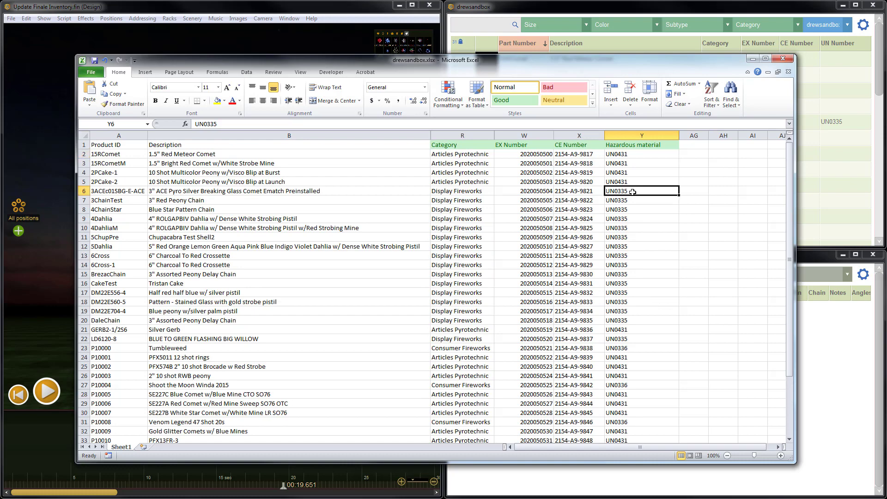
scroll(476, 289, "down", 3)
scroll(448, 289, "up", 3)
Step: Hide the Description column (column B) in the Excel product sheet
right_click(247, 133)
key("ctrl+v")
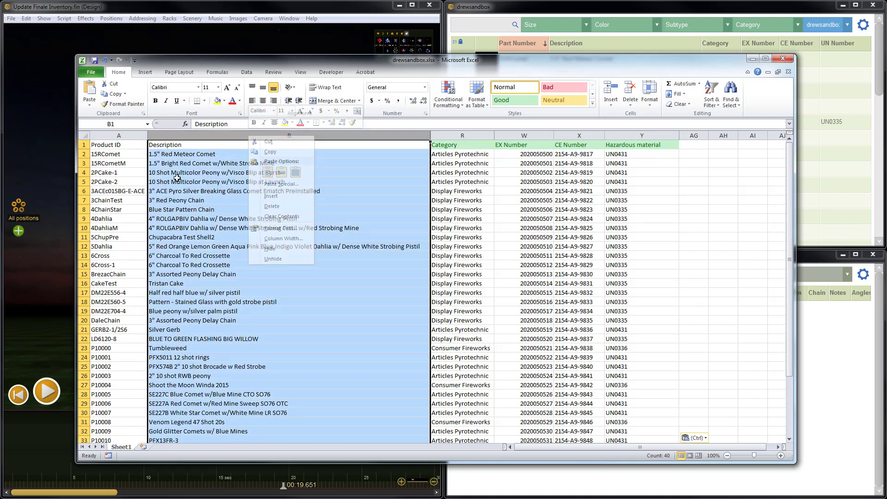
left_click(225, 228)
left_click(225, 172)
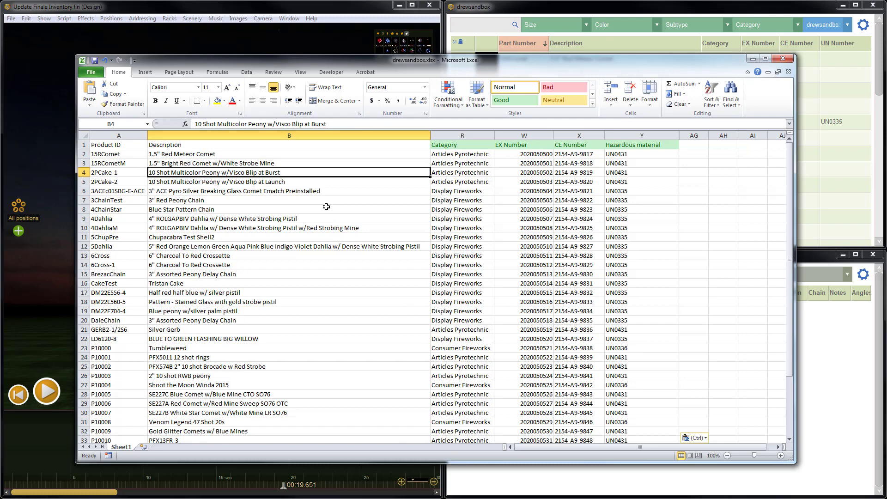
right_click(384, 136)
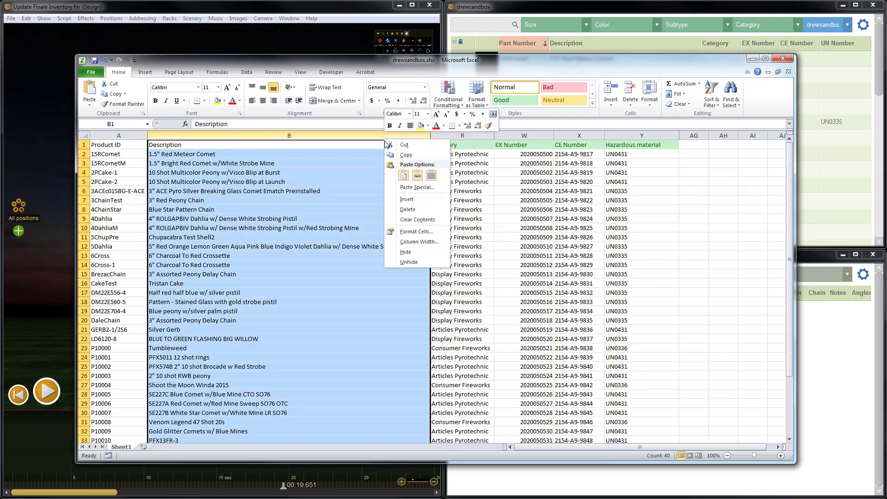
left_click(420, 253)
left_click(330, 267)
Step: Copy the product table A1:Y39 with headers, leaving out the stray Rack - 3" row 40
scroll(317, 287, "down", 5)
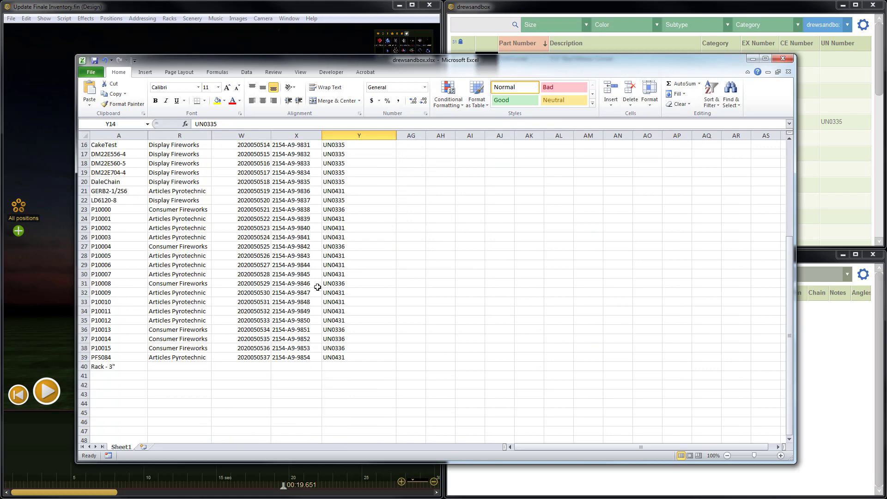
left_click(106, 367)
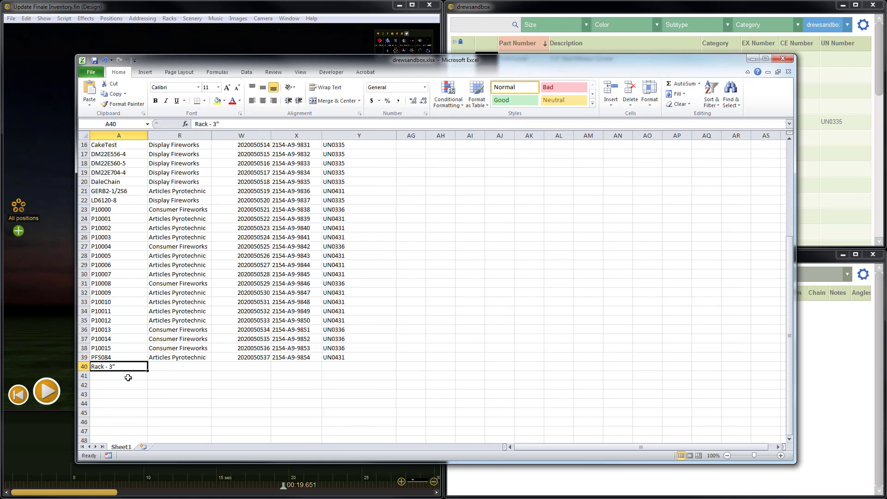
left_click(170, 367)
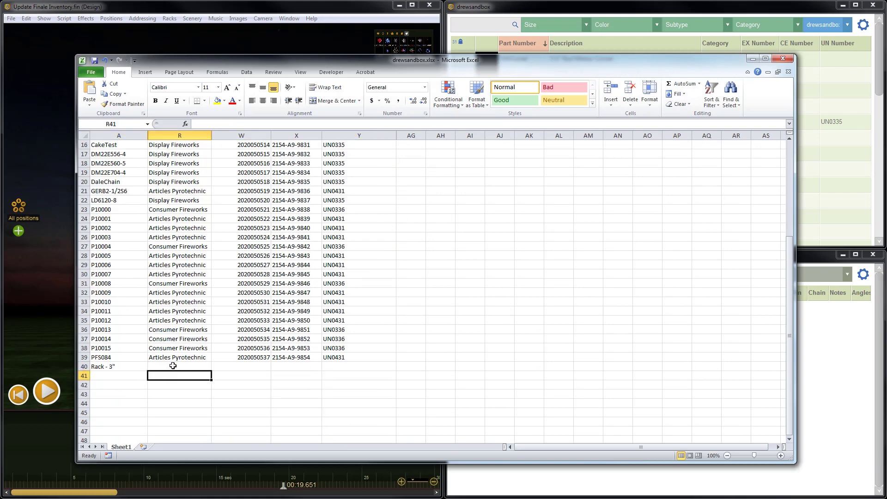
left_click_drag(331, 366, 259, 365)
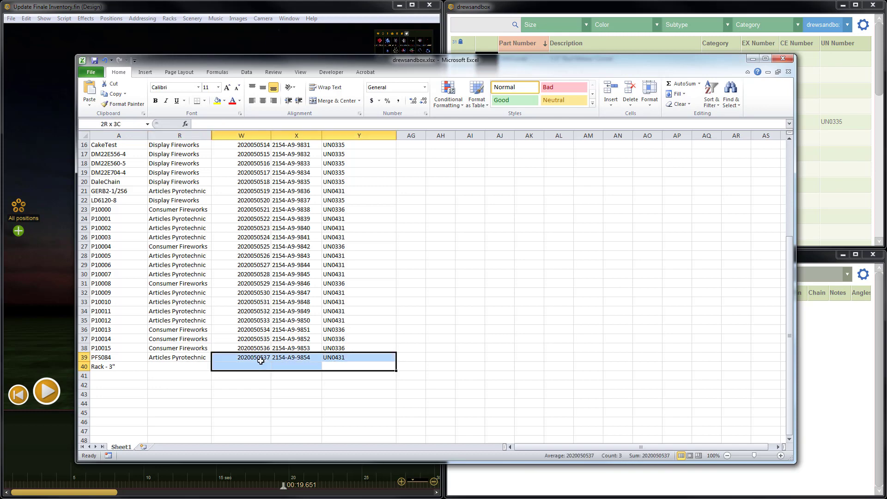
left_click(192, 369)
left_click_drag(365, 356, 114, 139)
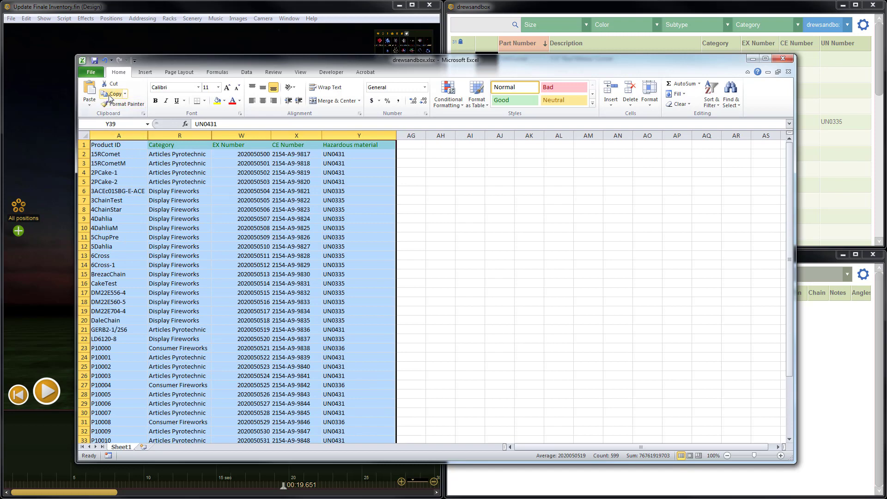
left_click(112, 95)
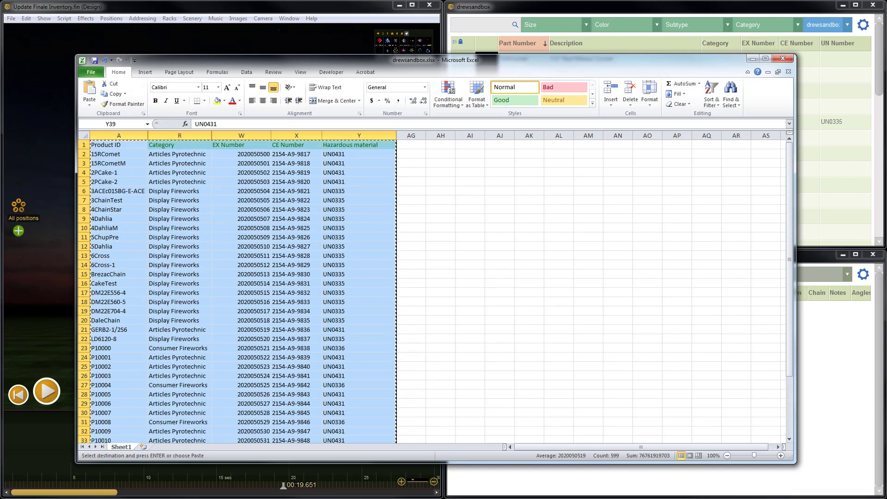
Step: Log in to Finale Inventory in Chrome and start an Import from spreadsheet from View products
key("alt+Tab")
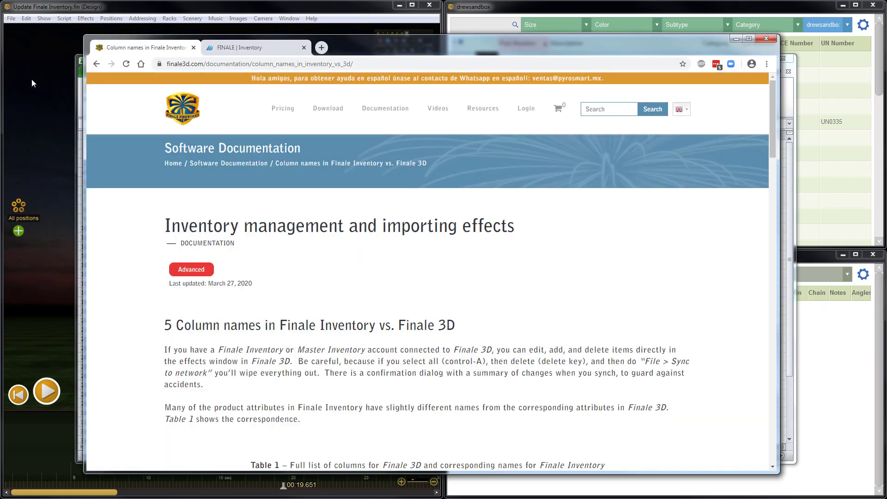
left_click(245, 48)
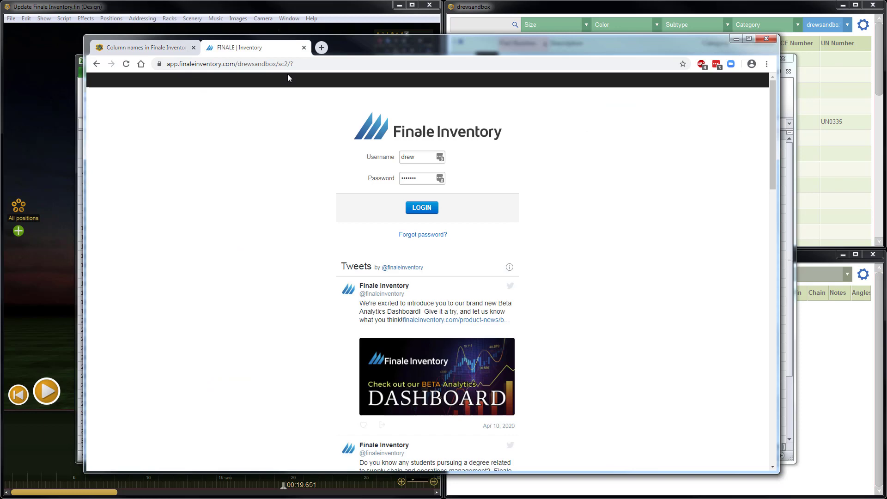
left_click_drag(354, 47, 350, 46)
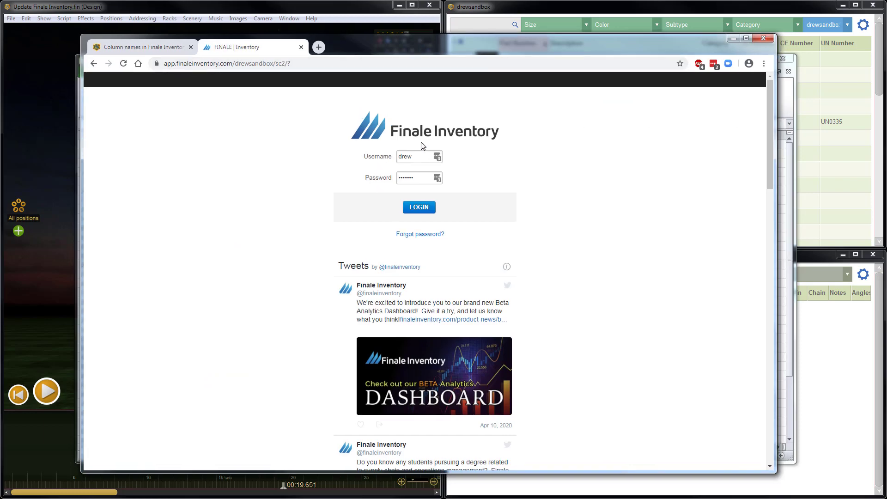
left_click(424, 210)
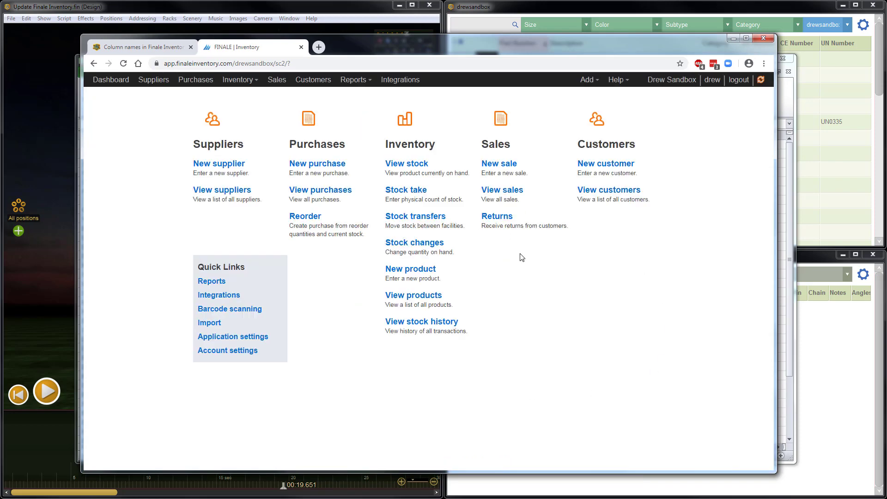
left_click(411, 297)
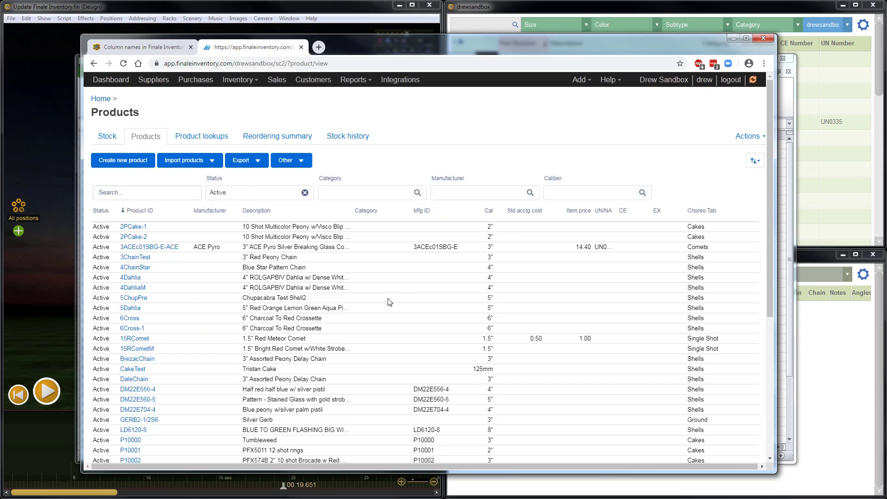
left_click(211, 162)
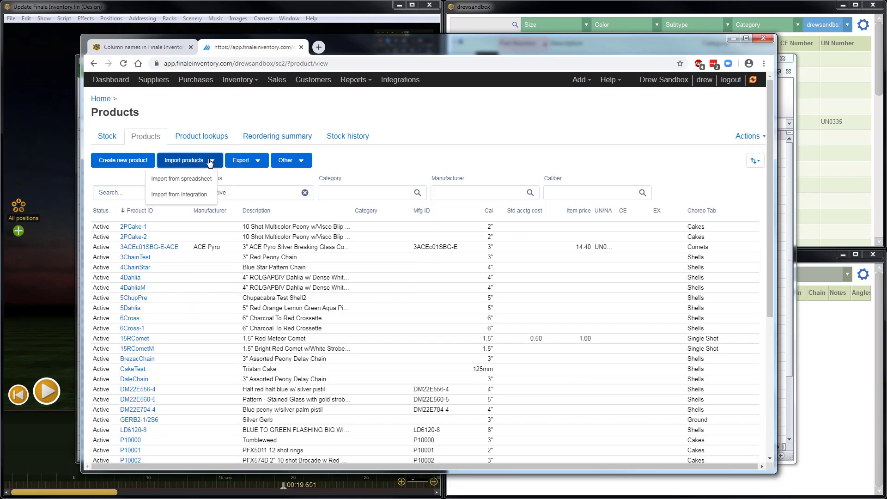
left_click(190, 180)
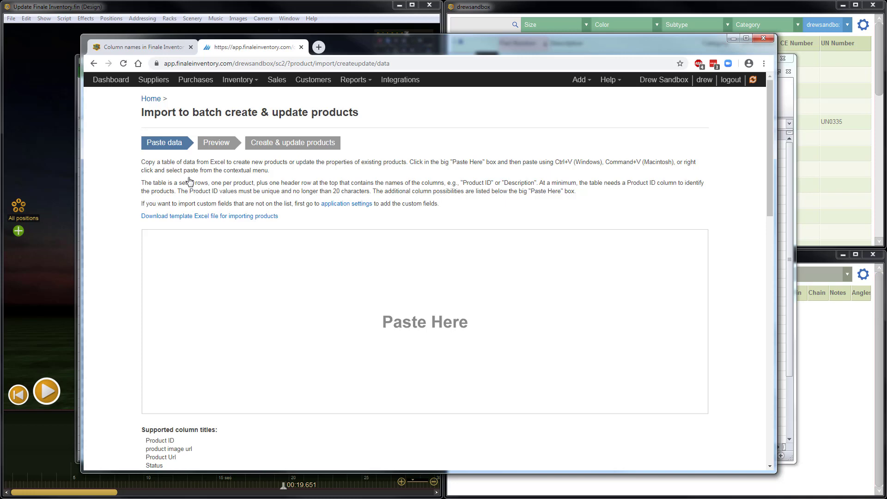
Step: Paste the copied Excel table into the Paste Here box, previewing 38 products to update
left_click(345, 281)
scroll(345, 281, "down", 2)
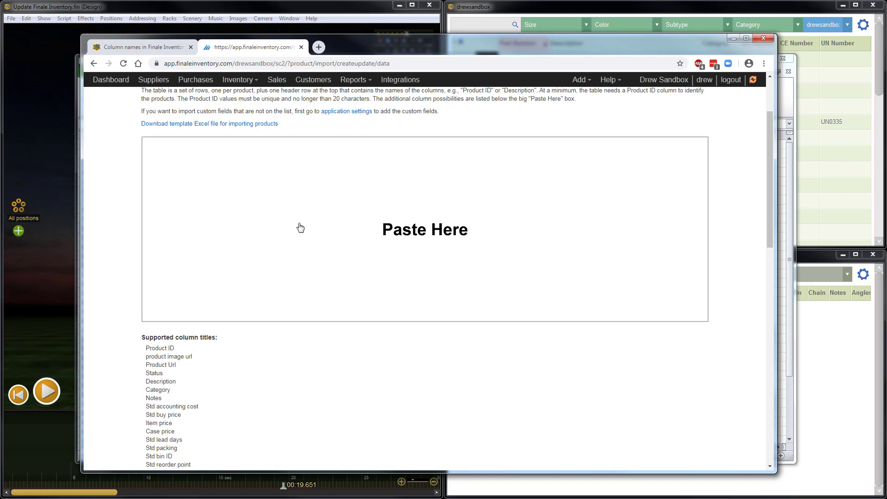
right_click(334, 207)
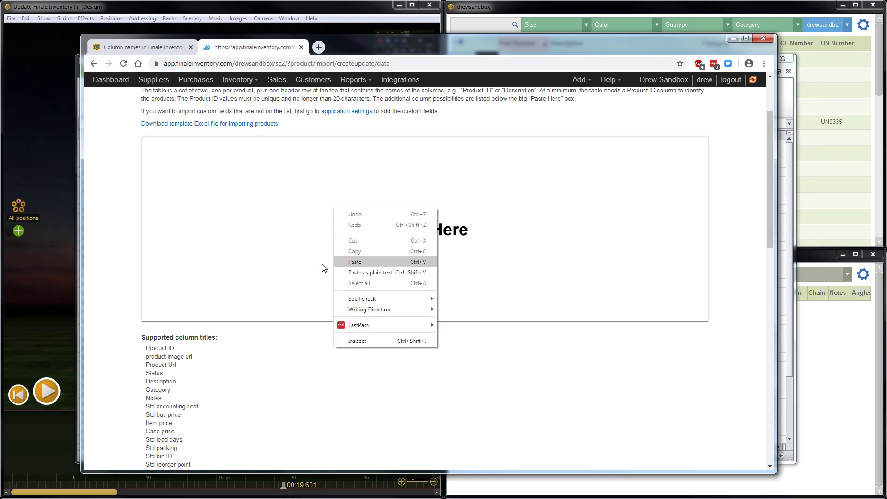
left_click(281, 252)
right_click(336, 230)
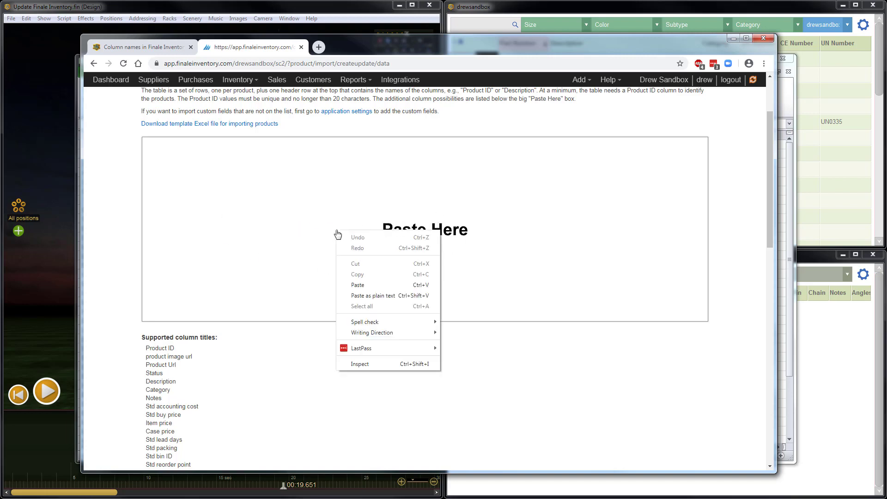
left_click(388, 285)
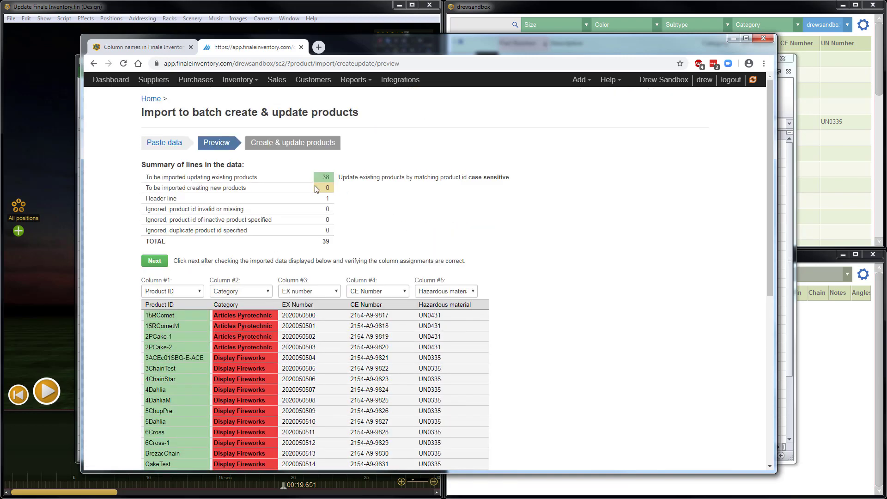
scroll(336, 174, "down", 1)
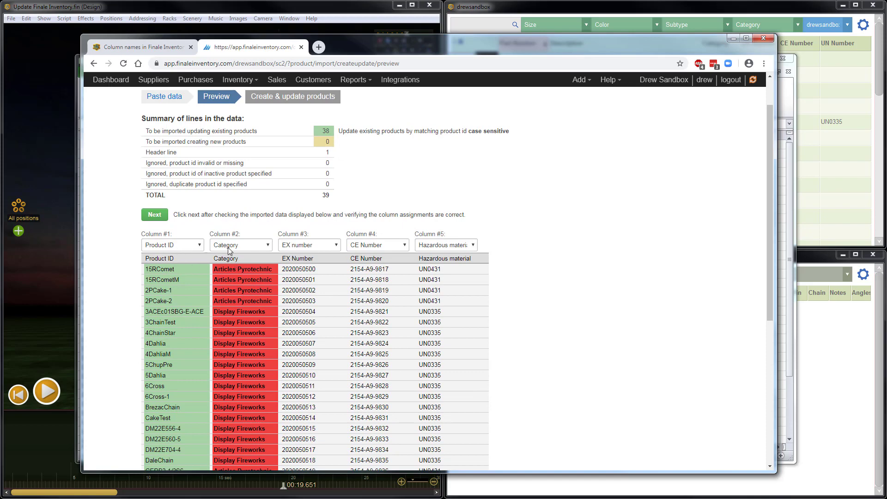
left_click(185, 245)
left_click(180, 257)
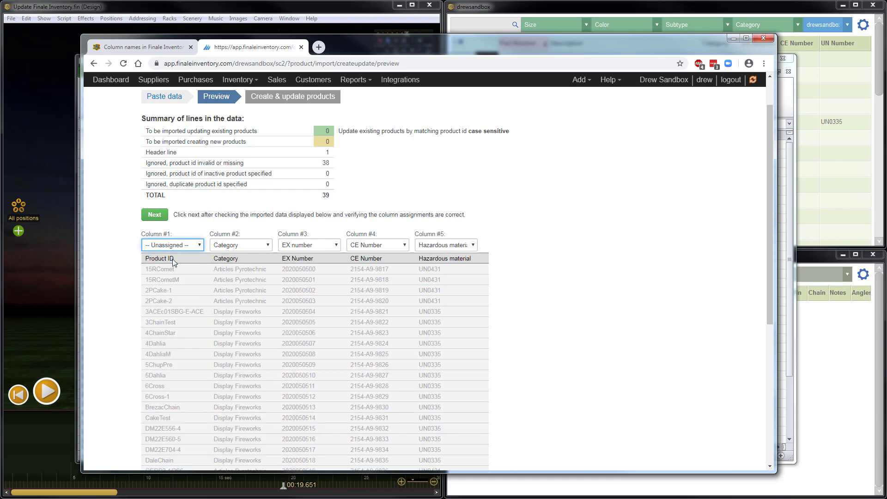
left_click(200, 248)
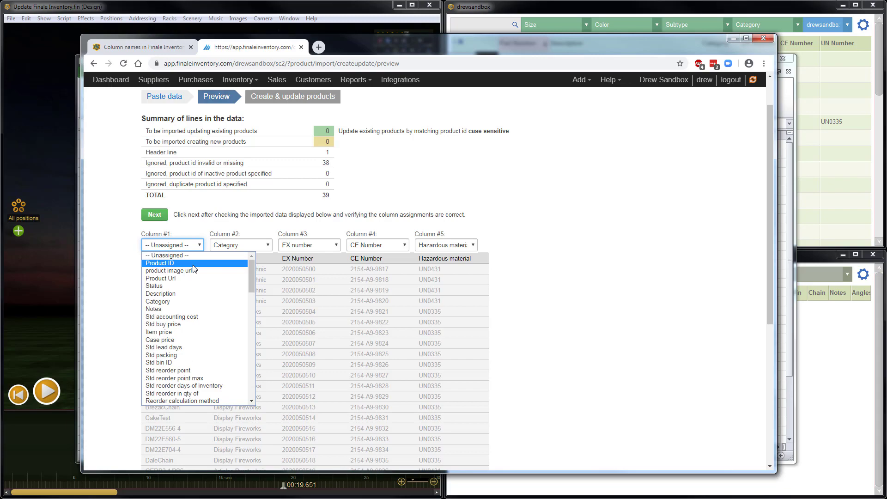
left_click(194, 265)
scroll(120, 269, "down", 5)
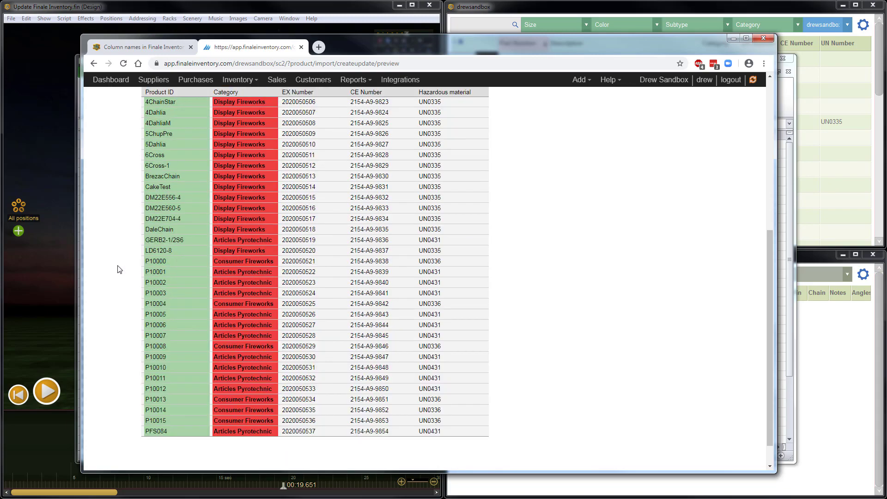
scroll(119, 269, "up", 5)
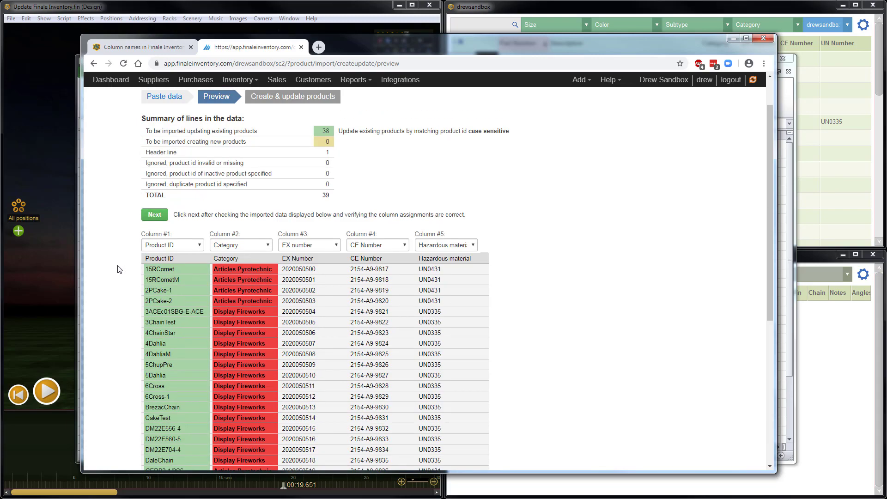
scroll(119, 269, "down", 5)
scroll(156, 434, "up", 3)
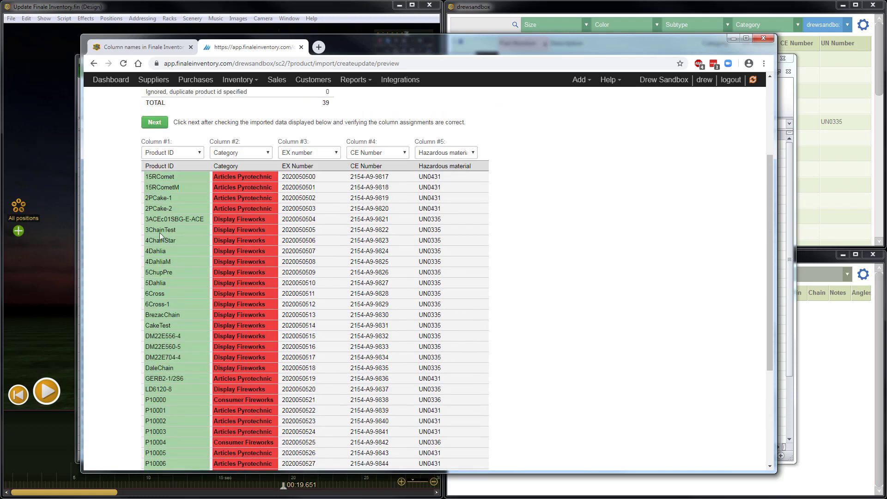
scroll(160, 236, "up", 2)
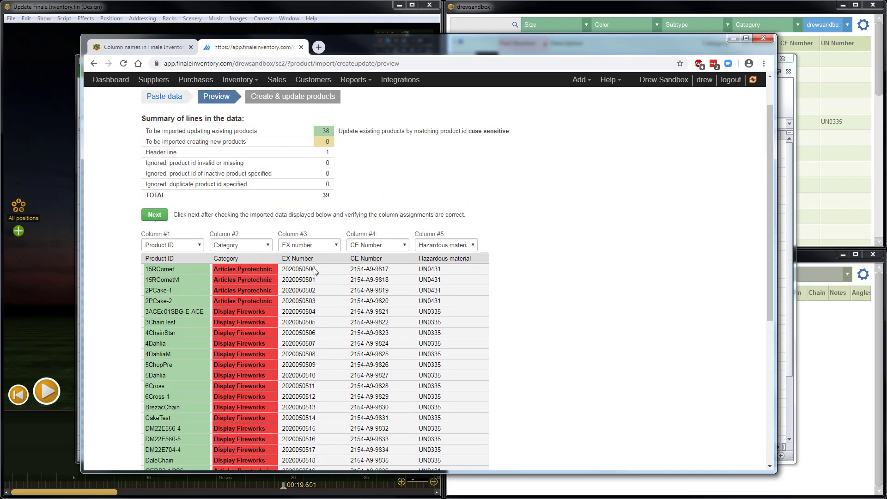
scroll(458, 288, "down", 5)
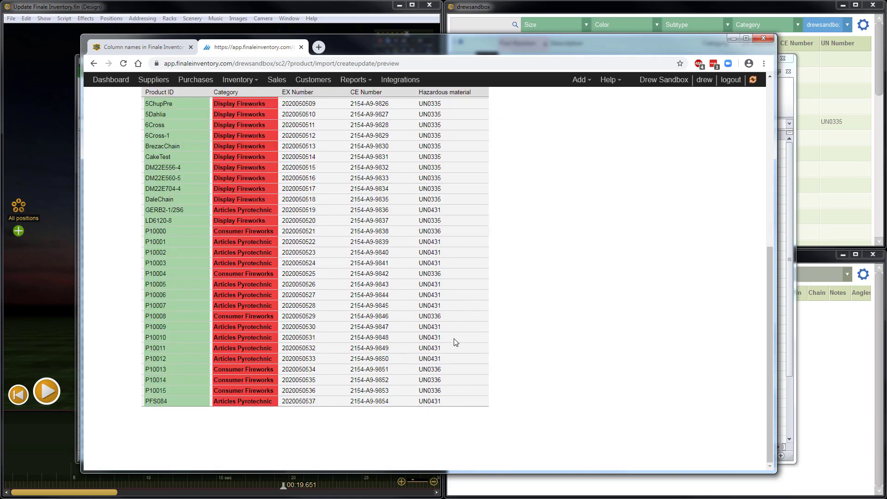
scroll(456, 342, "up", 6)
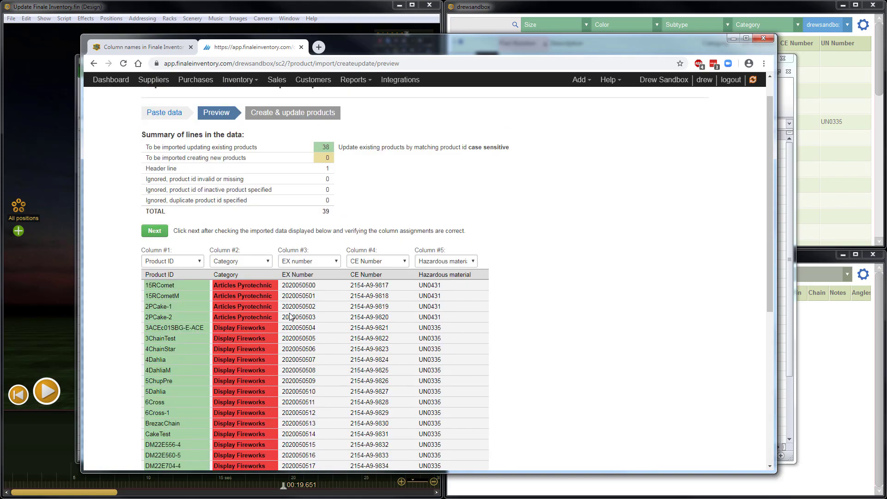
scroll(290, 317, "down", 6)
scroll(255, 253, "up", 4)
scroll(251, 363, "up", 3)
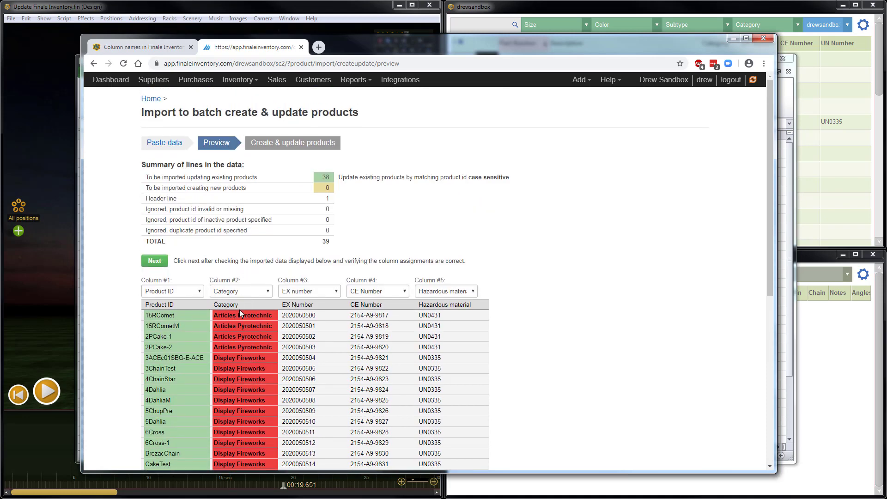
scroll(237, 319, "down", 3)
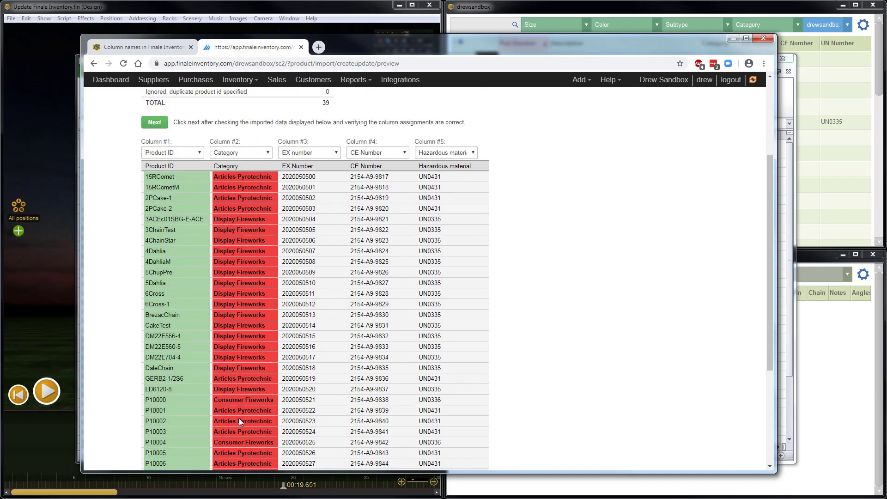
scroll(237, 328, "up", 2)
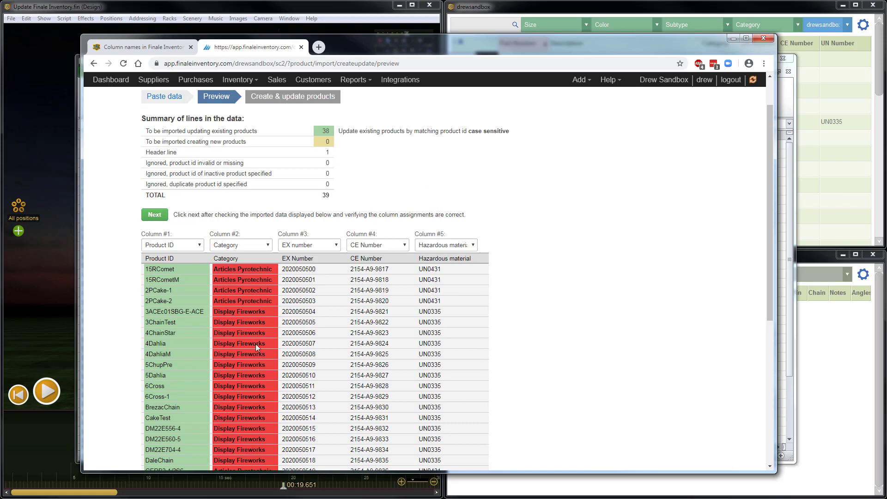
scroll(237, 323, "up", 1)
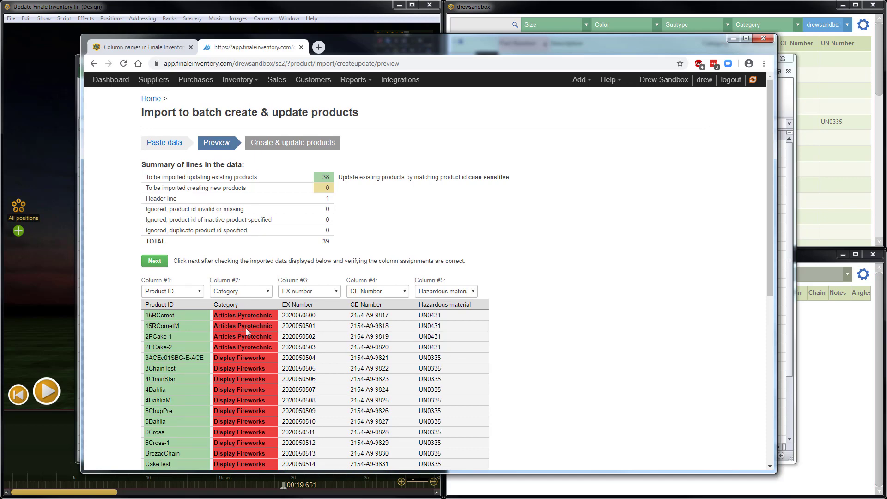
Step: Go to Application settings' Product tab and scroll down to the Product categories list
left_click(660, 83)
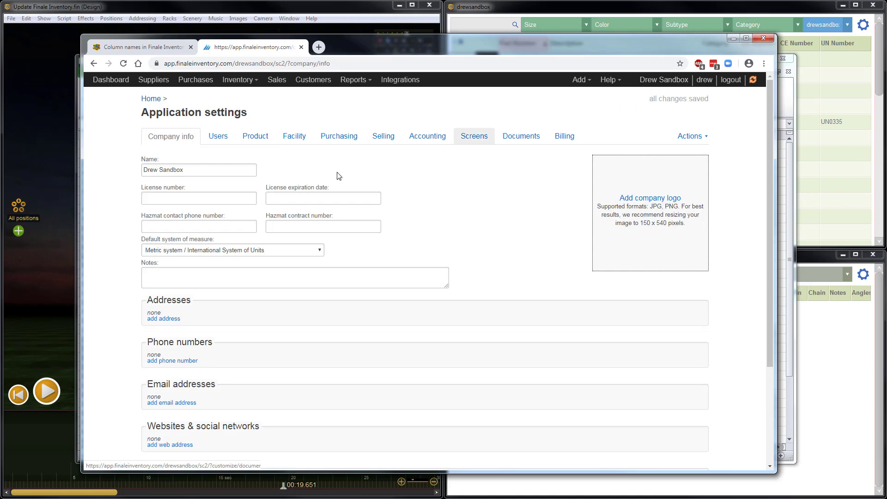
left_click(252, 141)
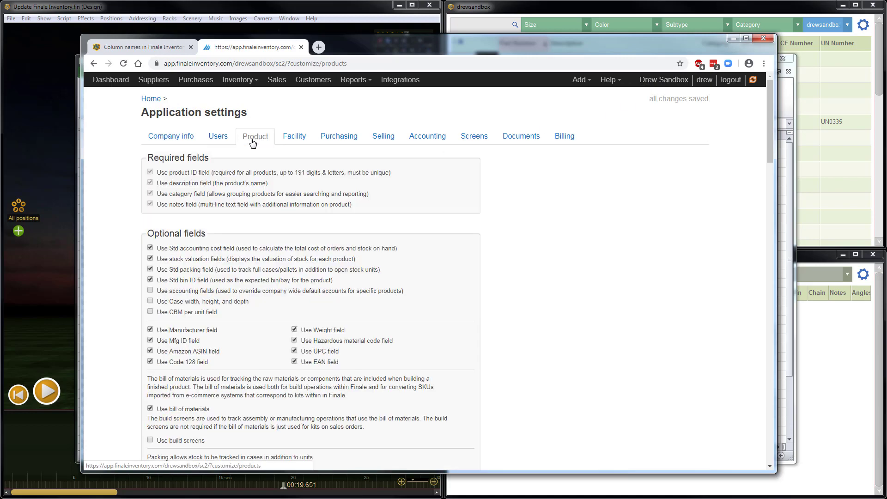
scroll(248, 222, "down", 10)
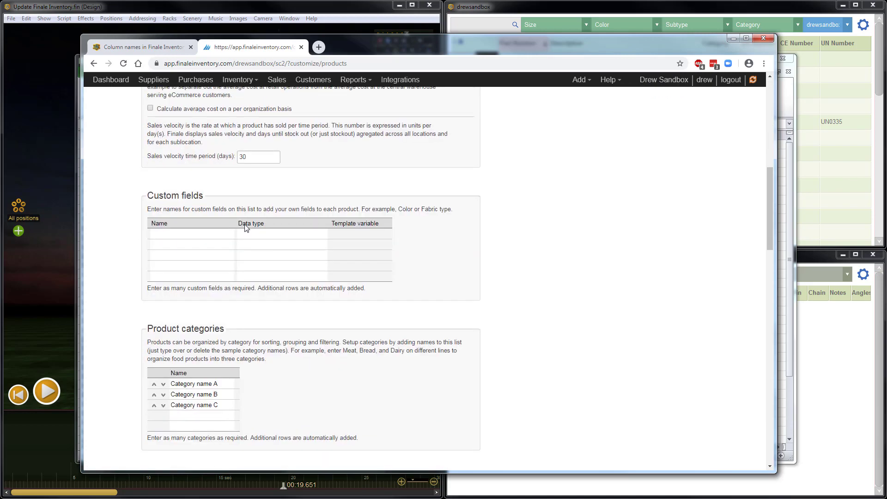
scroll(246, 227, "down", 3)
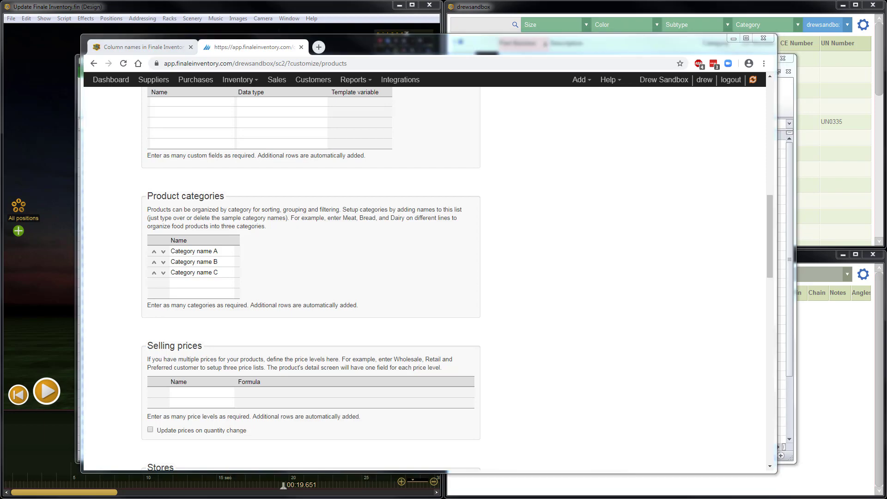
Step: Replace Category name A, B and C with Articles Pyrotechnic, Display Fireworks and Consumer Fireworks
left_click(211, 252)
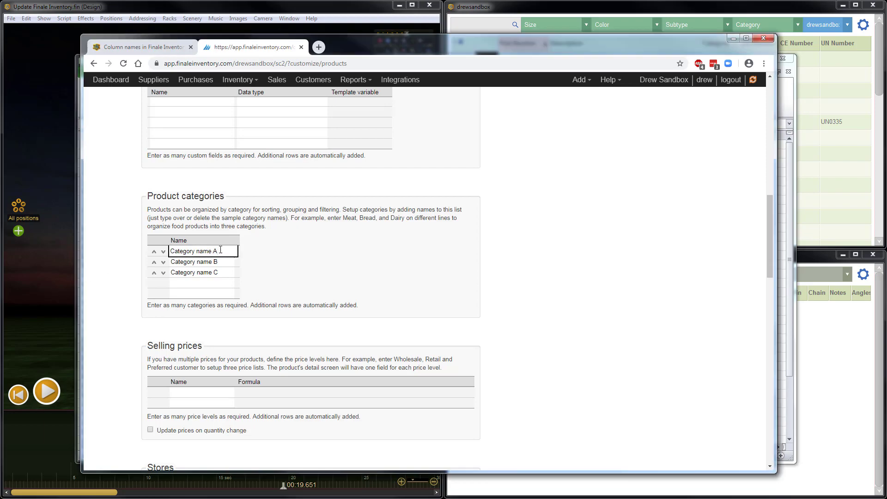
left_click_drag(220, 252, 139, 259)
type("Articles Pyrotechnic")
key("Return")
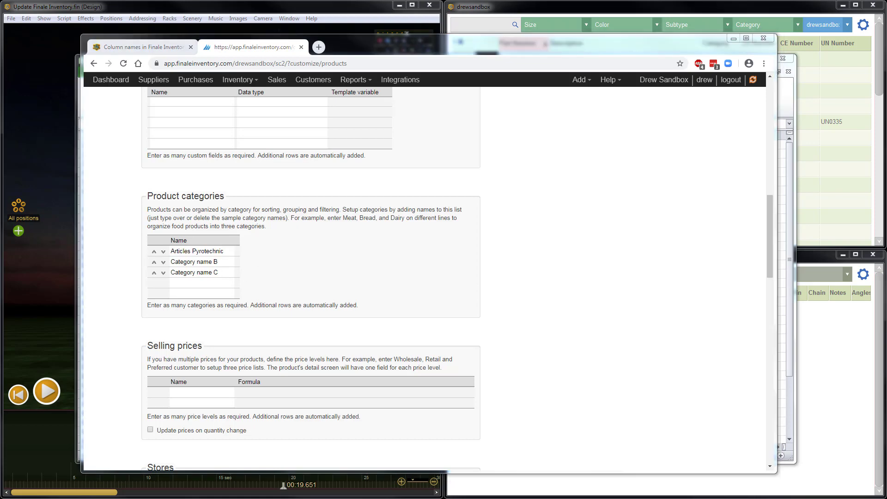
left_click(220, 262)
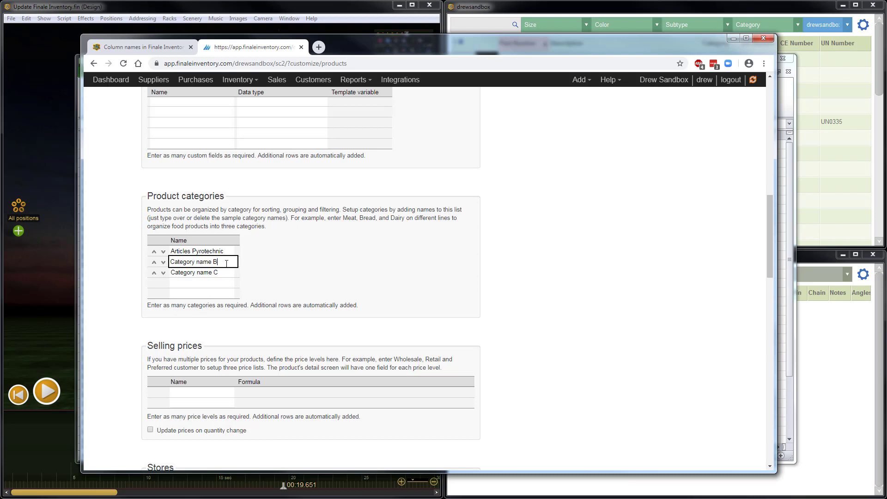
left_click_drag(231, 262, 139, 262)
type("Display Fireworks")
key("Return")
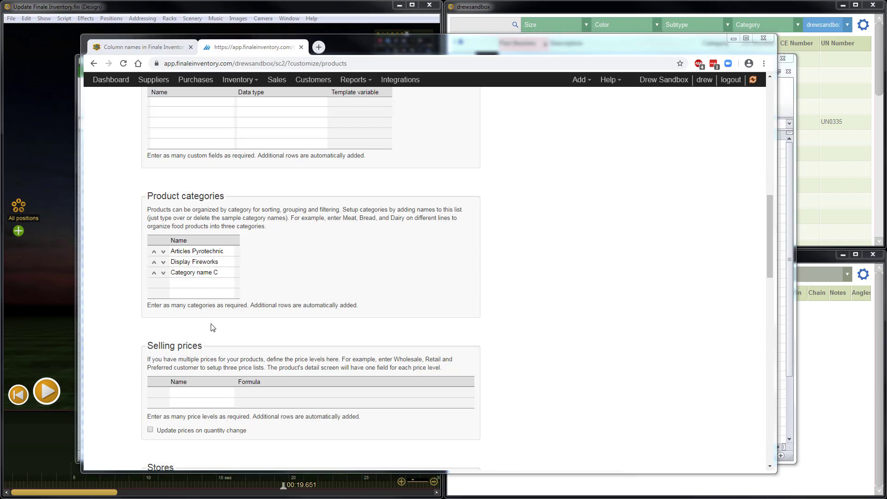
left_click(212, 272)
left_click_drag(220, 272, 136, 275)
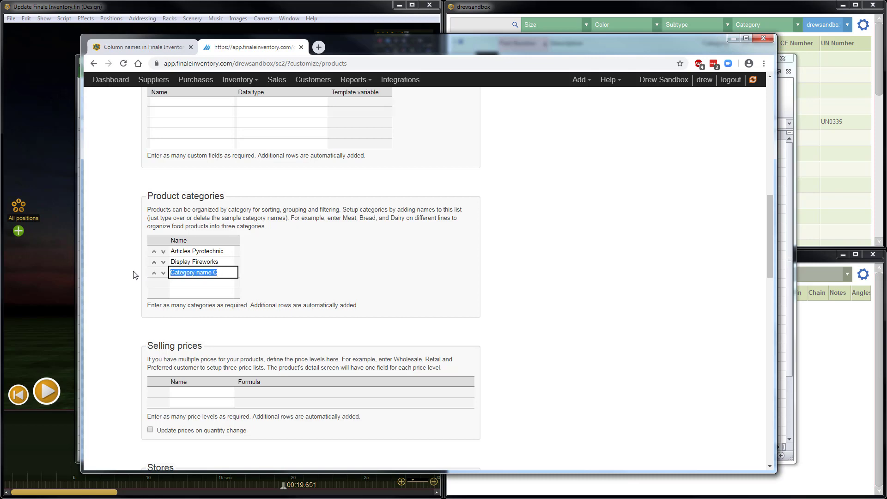
type("Consumer Fireworks")
key("Return")
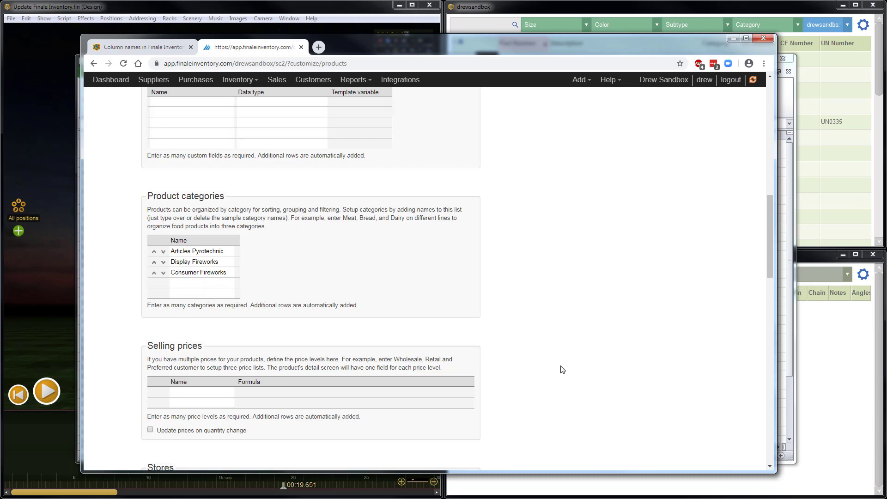
Step: Save the application settings with the new category names
middle_click_drag(546, 364, 563, 239)
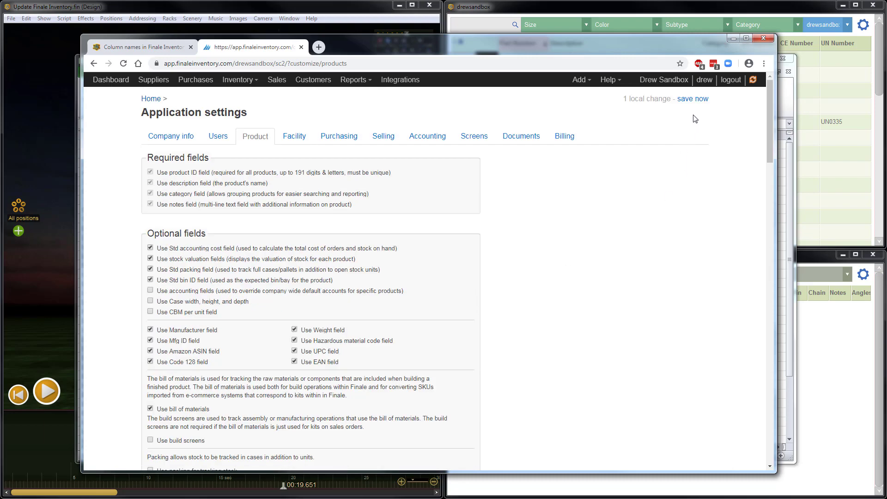
left_click(697, 101)
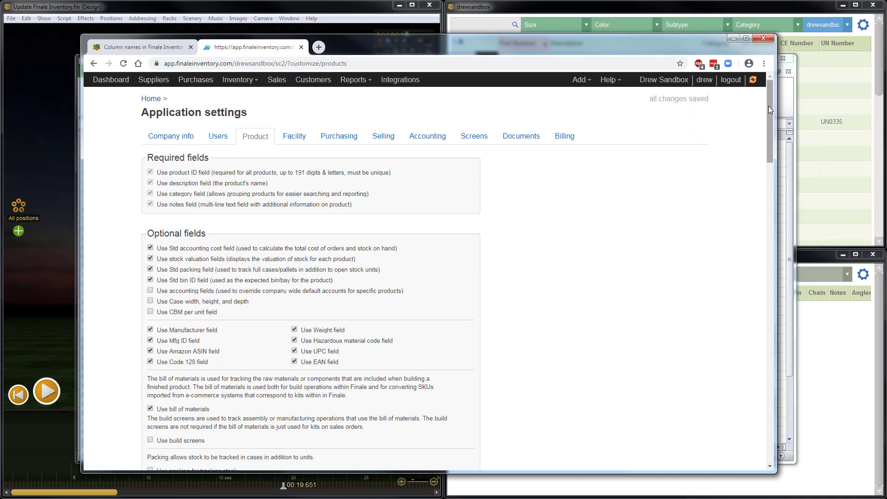
mouse_move(769, 107)
left_mouse_down()
mouse_move(772, 237)
mouse_move(760, 103)
left_mouse_up()
Step: Return to the Import from spreadsheet page via Home and View products
left_click(157, 99)
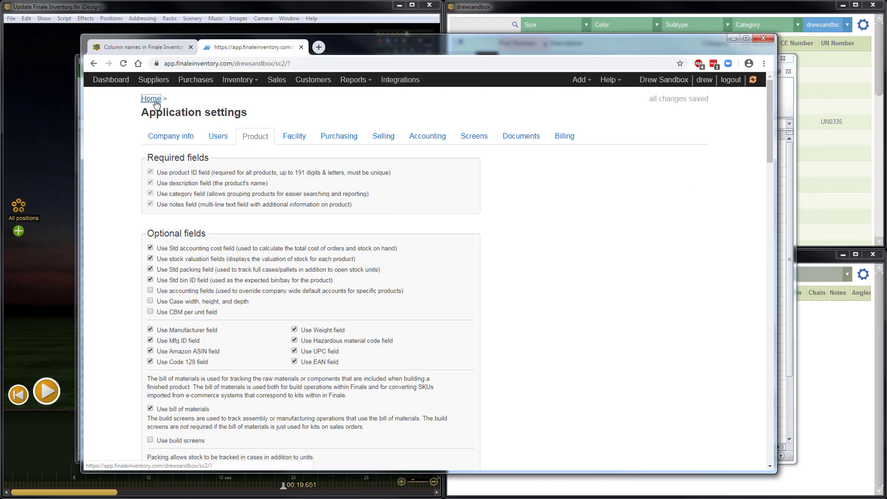
left_click(408, 295)
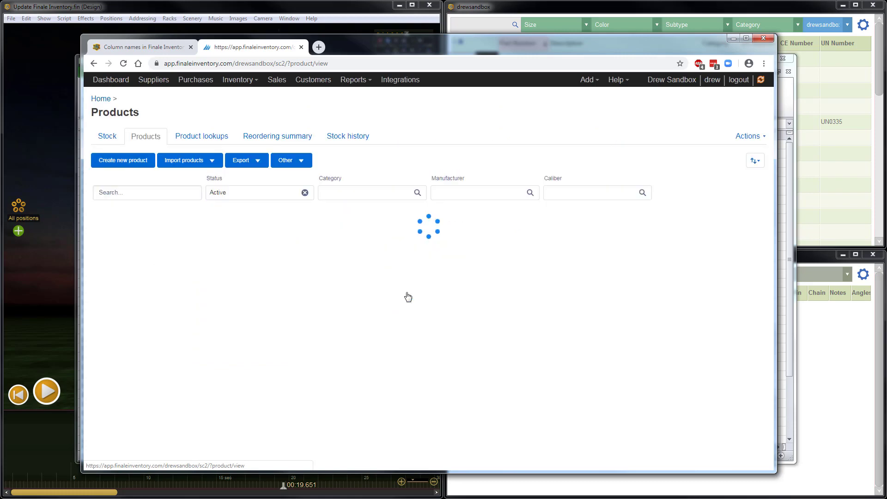
left_click(193, 161)
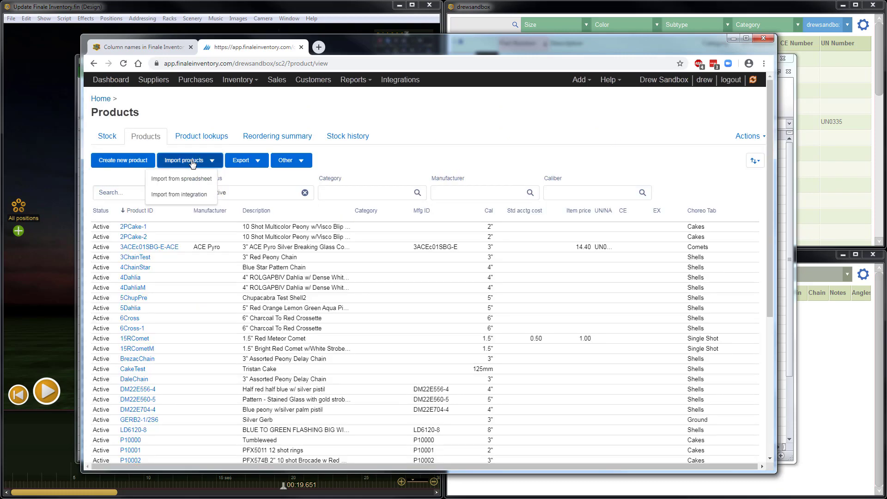
left_click(183, 178)
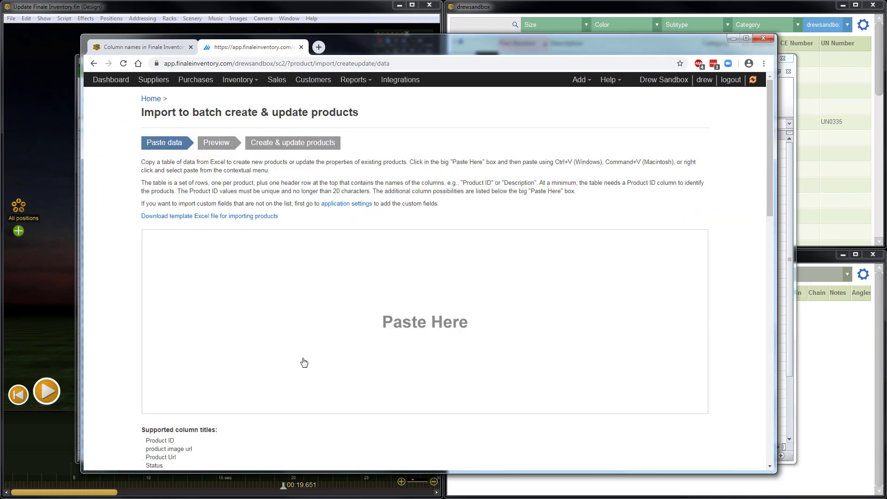
scroll(384, 333, "down", 1)
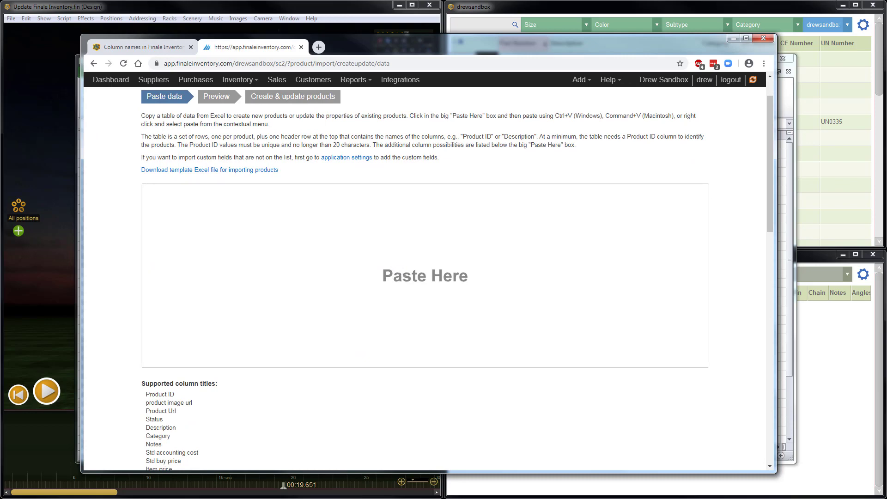
Step: Copy the selected product columns in Excel with Ctrl+C, then minimize Excel
key("alt+Tab")
scroll(256, 271, "down", 20)
scroll(257, 272, "up", 20)
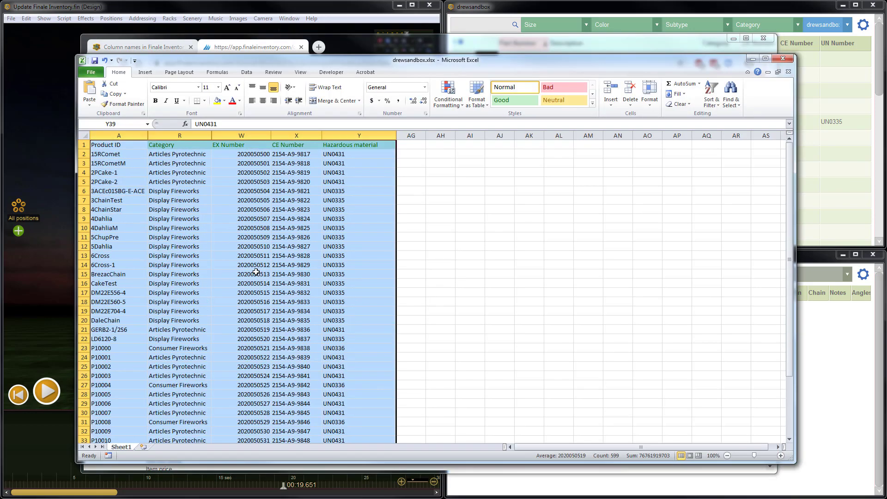
key("ctrl+c")
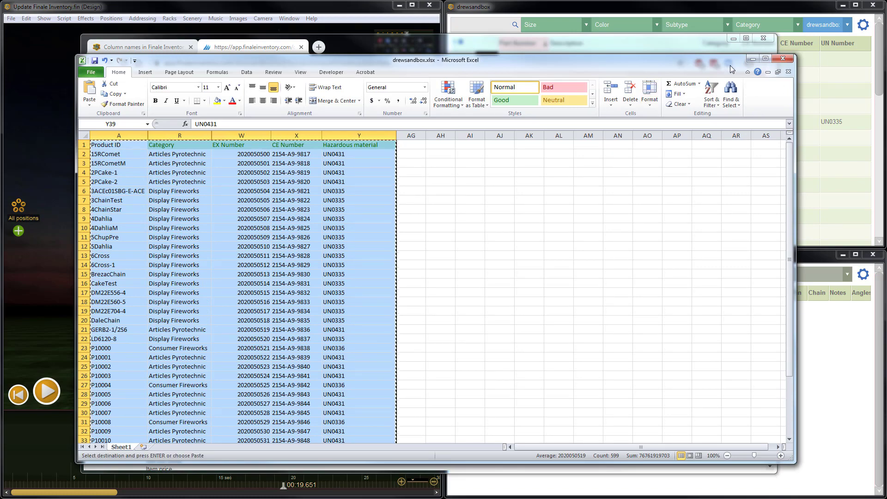
left_click(752, 59)
Step: Paste the table and scroll the 38-product preview to check column assignments and categories
left_click(383, 277)
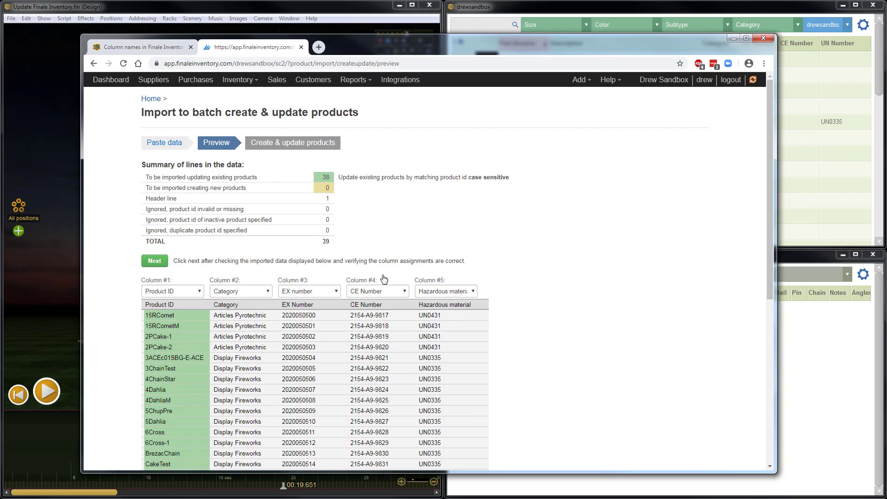
scroll(293, 318, "down", 6)
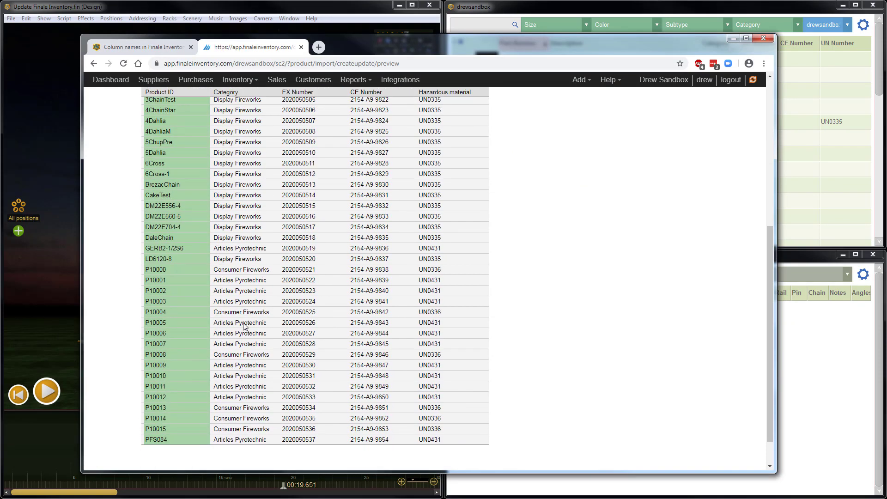
scroll(253, 413, "up", 5)
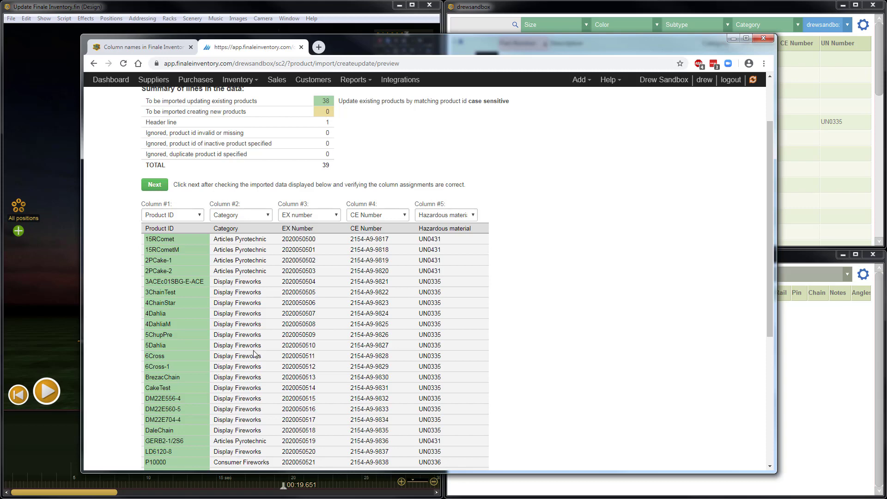
scroll(254, 355, "up", 2)
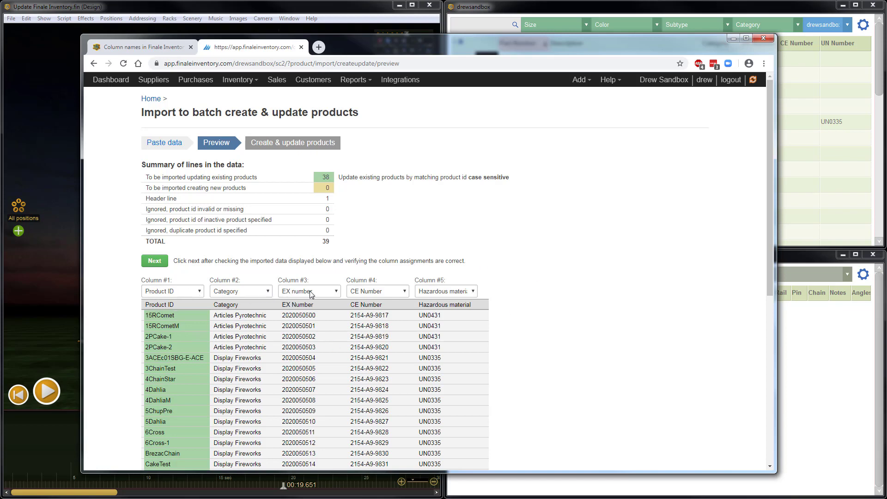
scroll(193, 321, "down", 2)
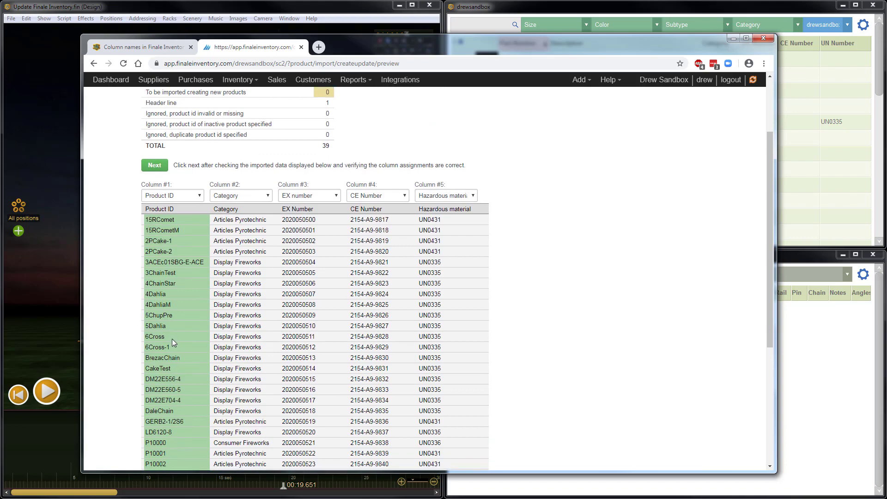
scroll(175, 365, "down", 4)
scroll(180, 389, "up", 6)
scroll(394, 407, "down", 5)
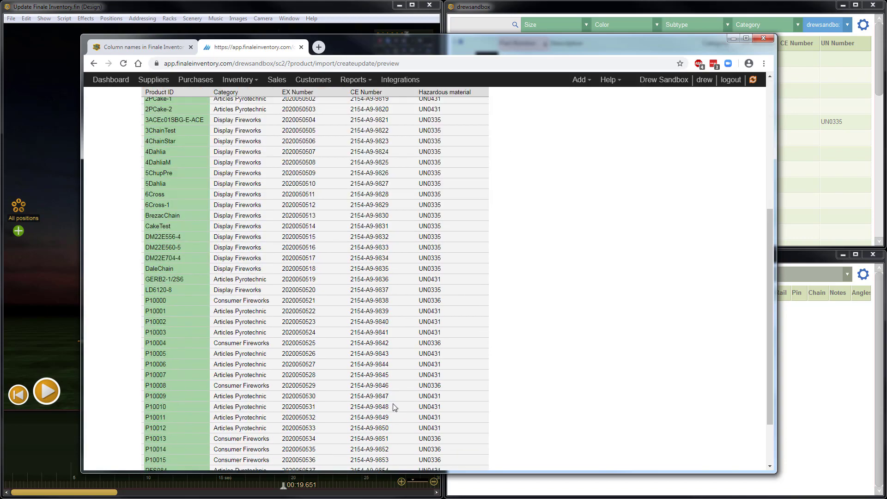
scroll(394, 407, "down", 2)
scroll(296, 287, "up", 7)
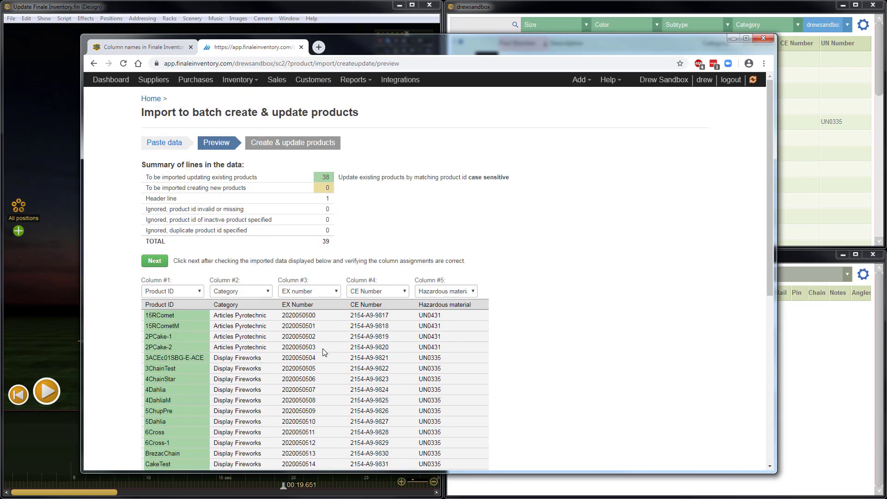
Step: Commit the 38 product updates and check the new categories in the Products list
left_click(155, 262)
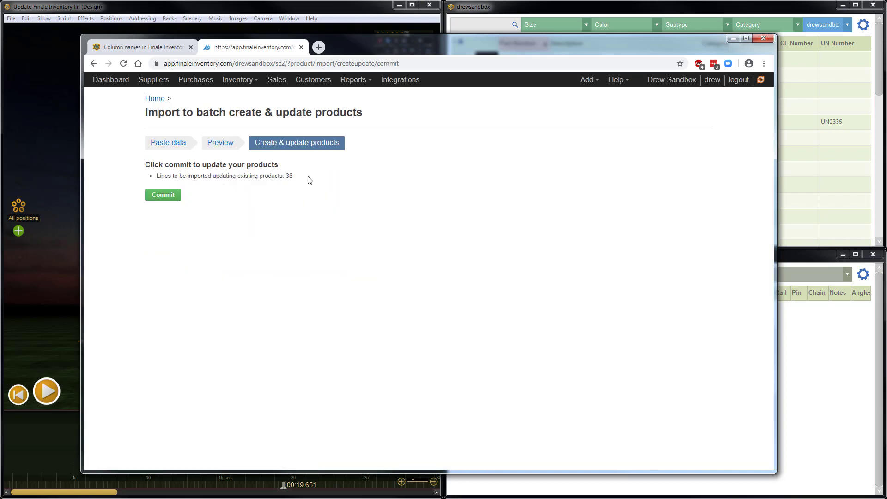
left_click(153, 196)
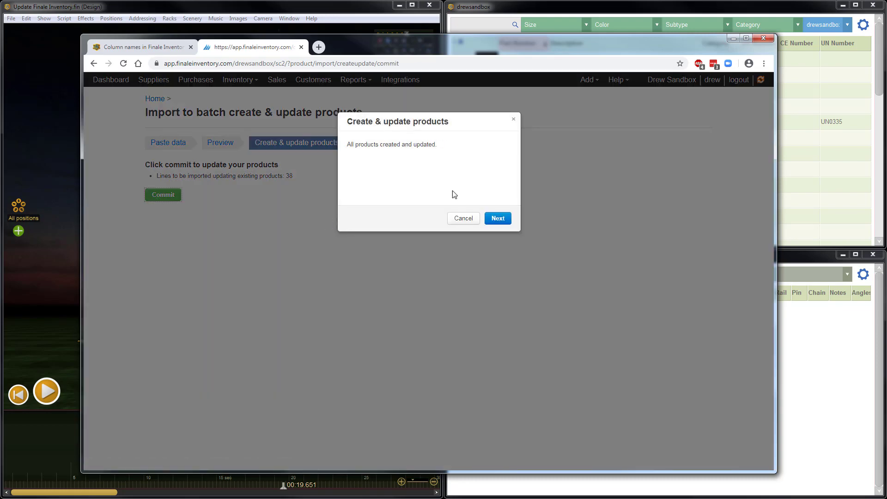
left_click(500, 219)
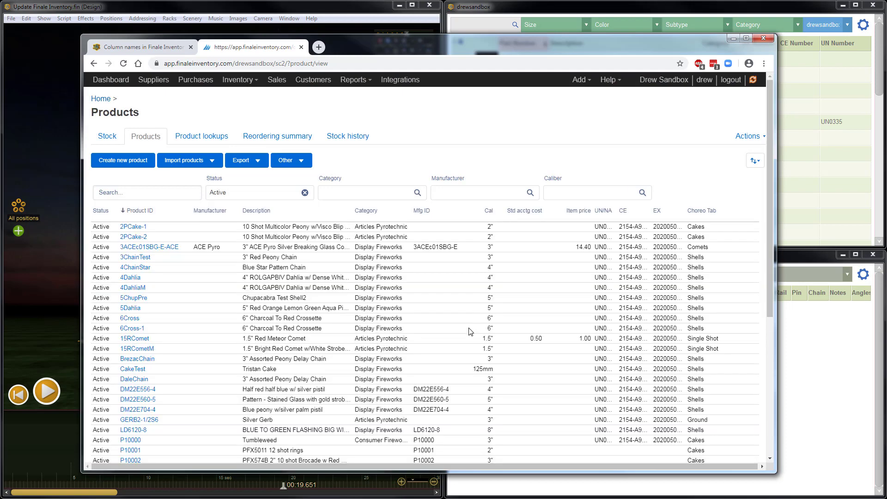
scroll(596, 287, "down", 1)
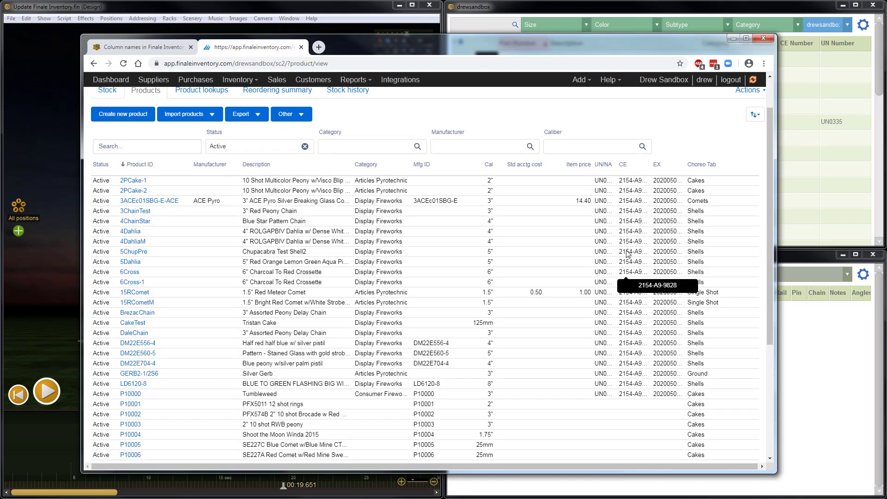
scroll(490, 326, "up", 1)
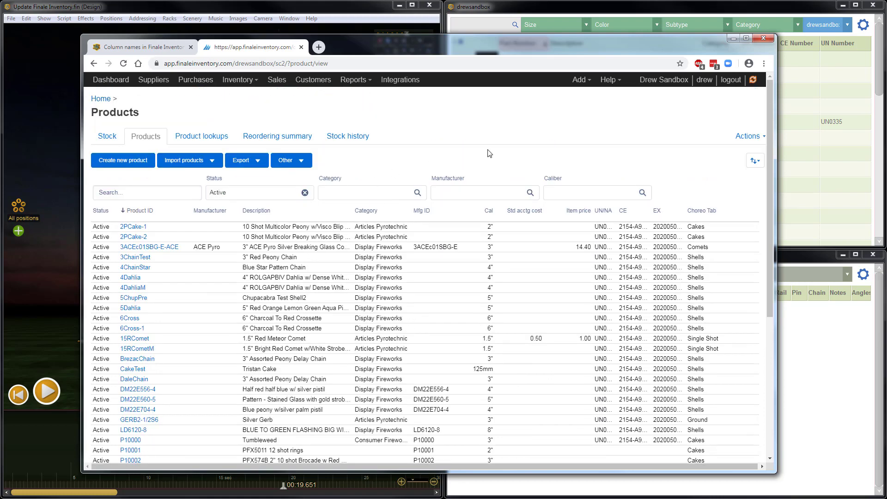
Step: Minimize the browser and run Sync with network on the drewsandbox library in Finale 3D
left_click(732, 38)
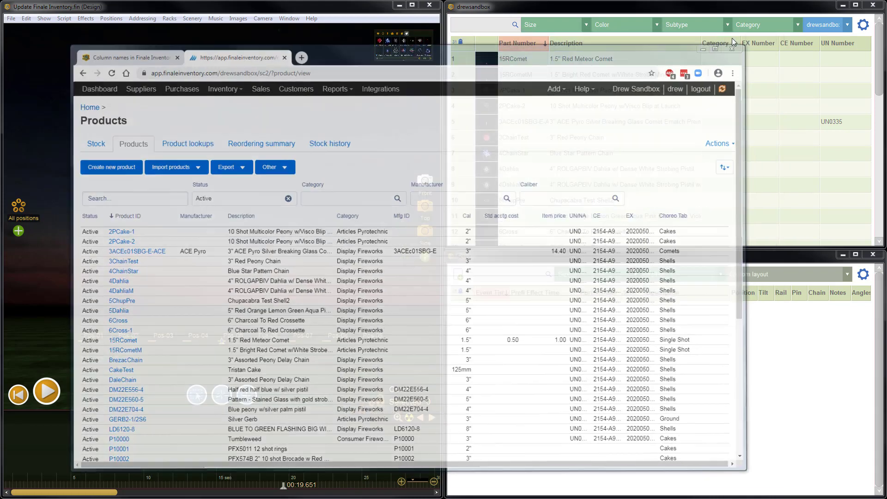
left_click(726, 76)
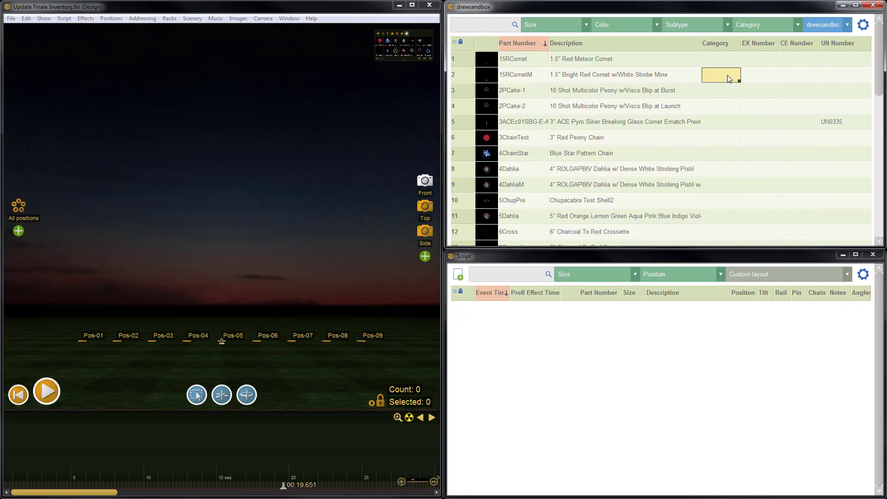
left_click(763, 124)
left_click(848, 26)
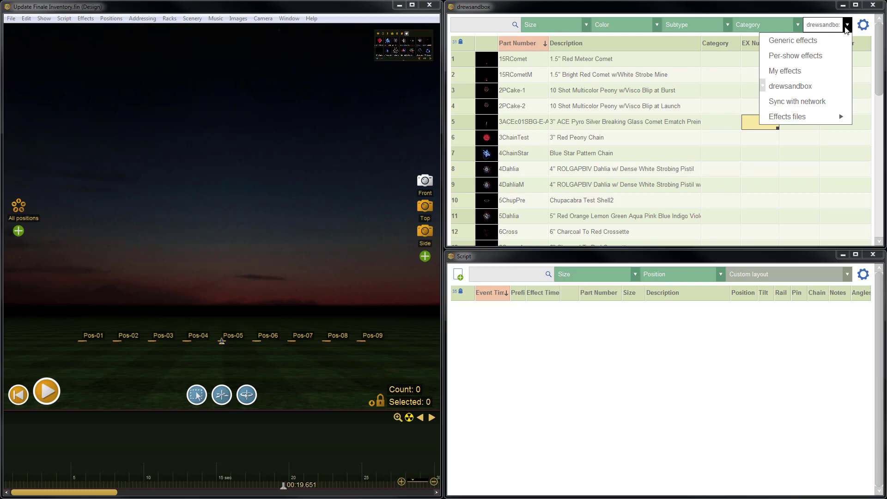
left_click(841, 103)
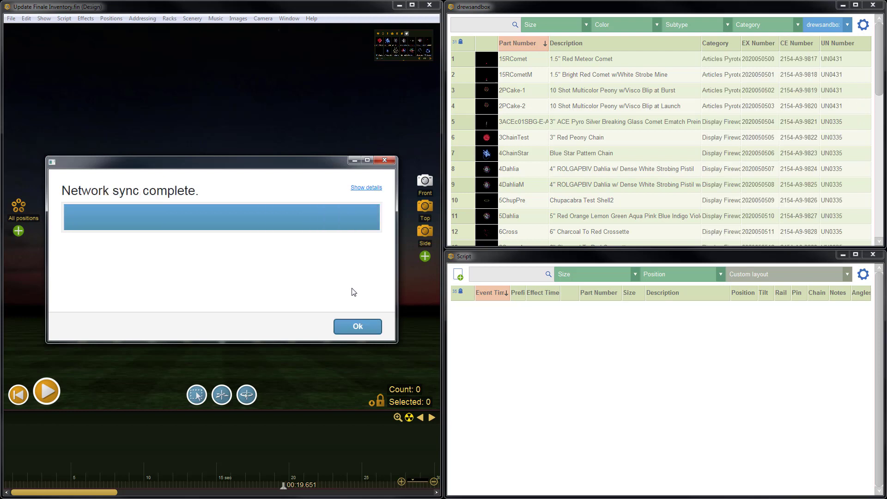
Step: Dismiss the Network sync complete message and scroll the inventory to check the synced numbers
left_click(361, 330)
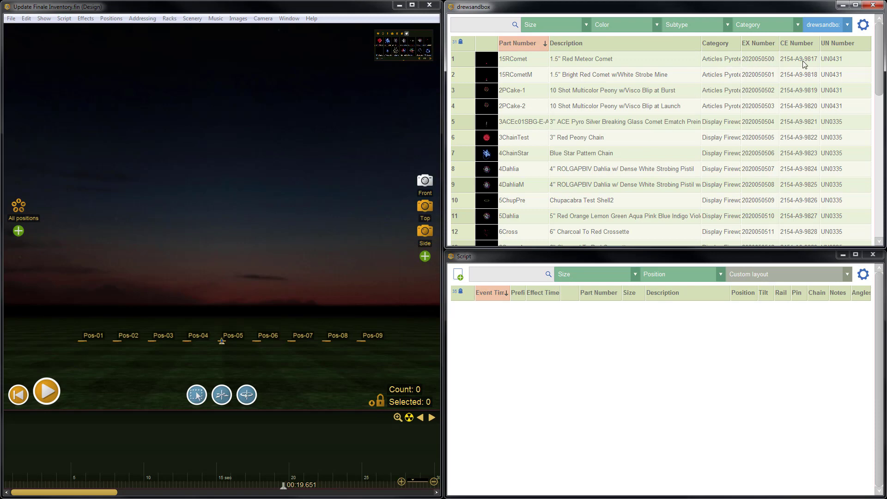
left_click_drag(881, 56, 884, 205)
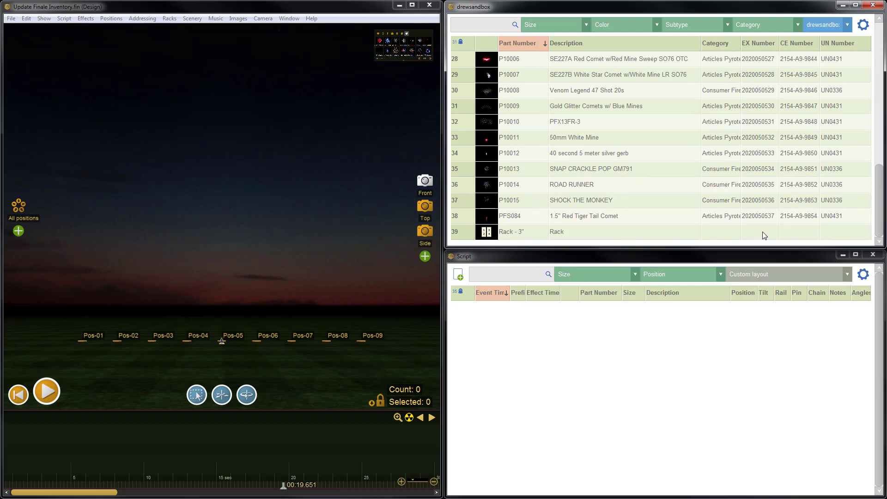
left_click_drag(882, 229, 883, 83)
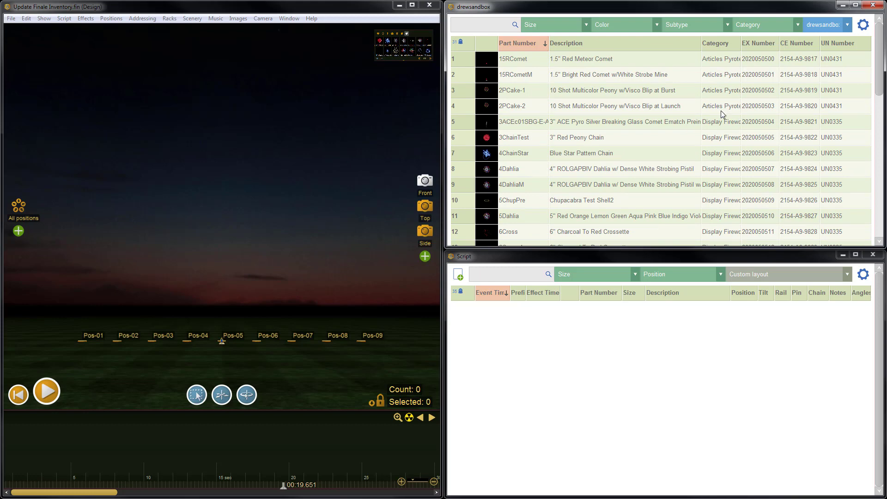
left_click(798, 25)
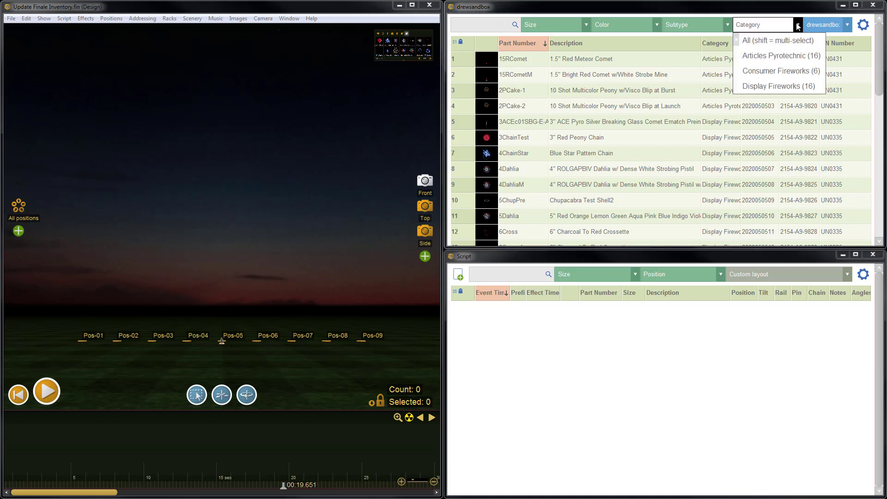
left_click(786, 42)
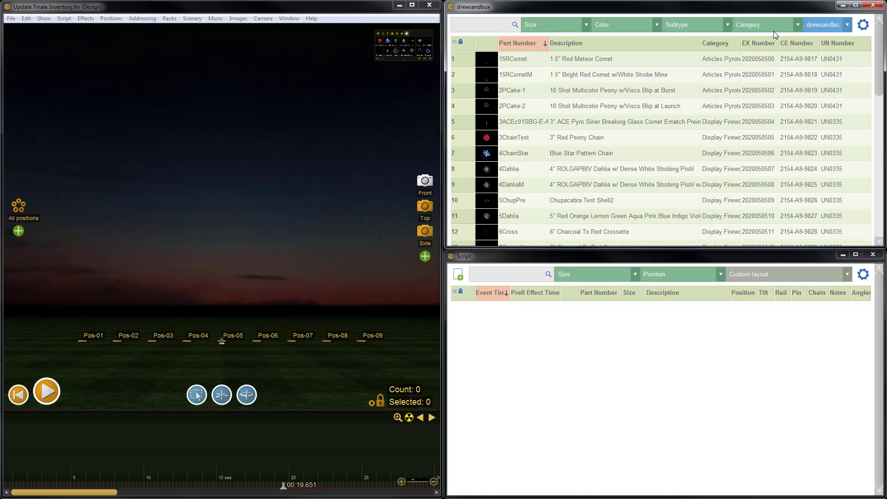
left_click(863, 25)
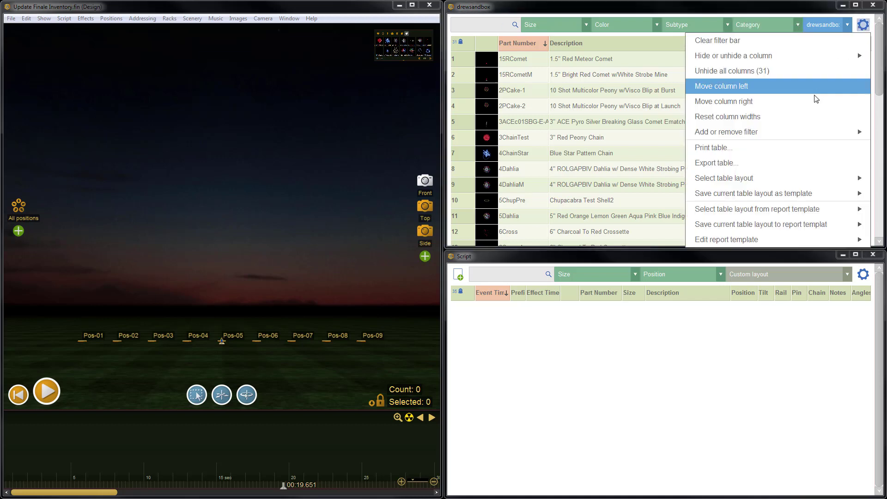
mouse_move(795, 136)
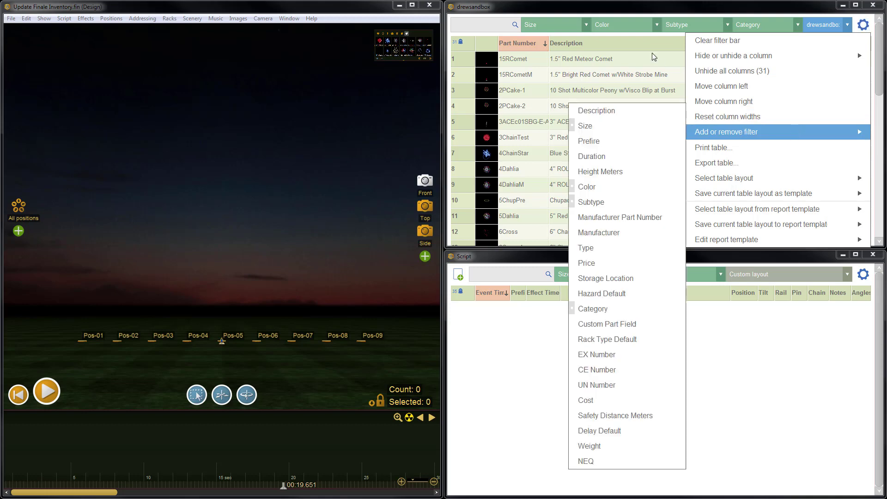
left_click(778, 30)
left_click(797, 24)
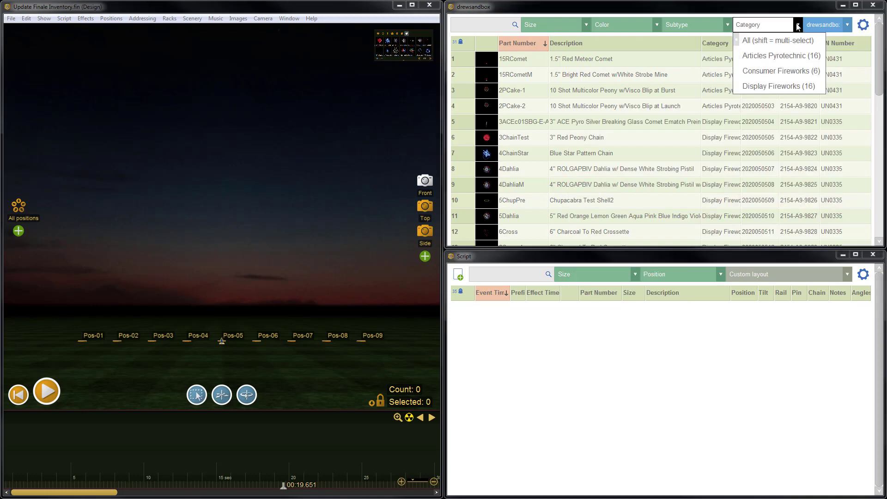
left_click(726, 25)
left_click(727, 26)
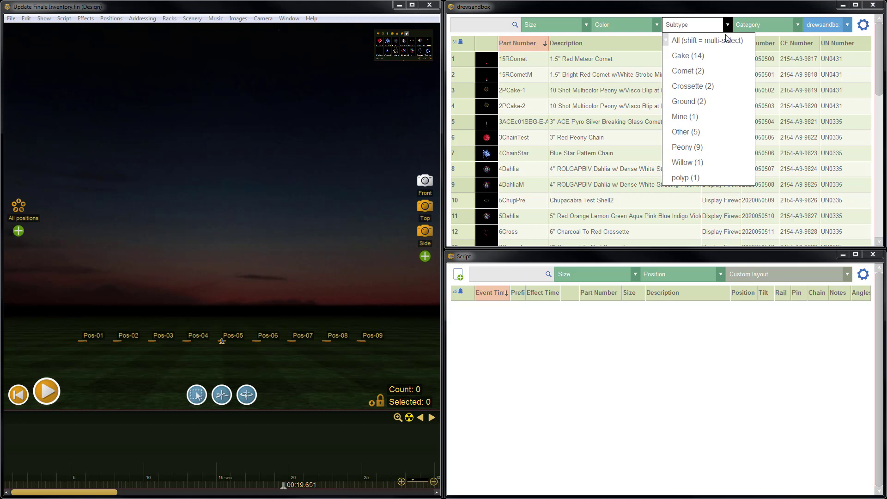
left_click(784, 28)
left_click(797, 25)
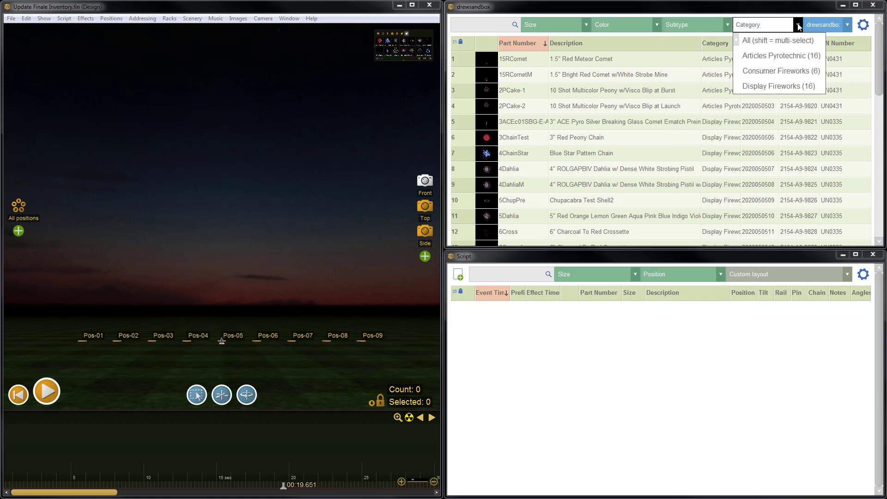
left_click(784, 25)
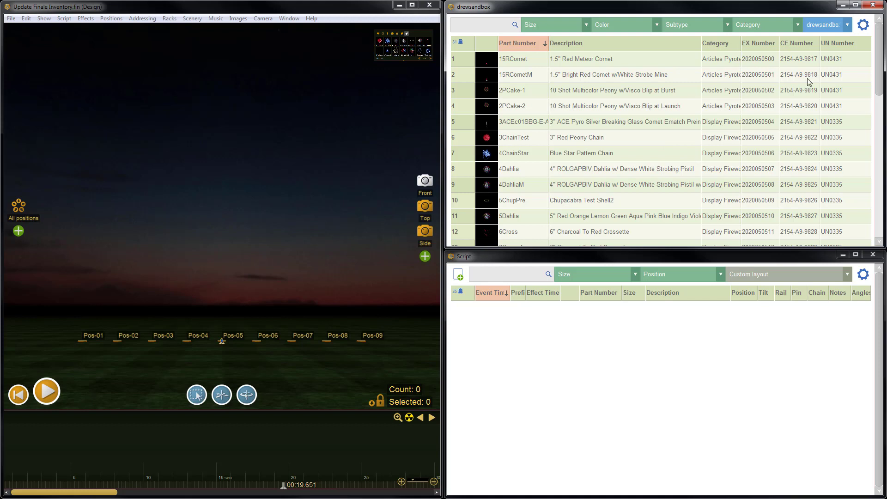
left_click(488, 23)
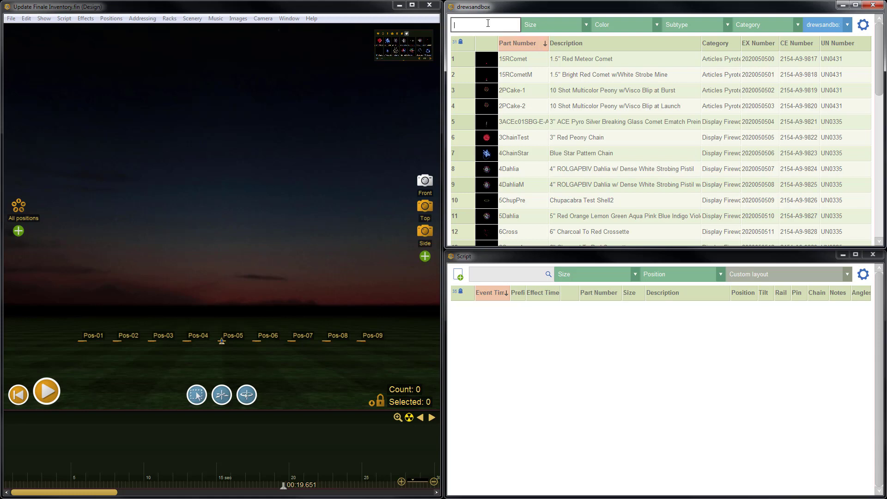
left_click(614, 113)
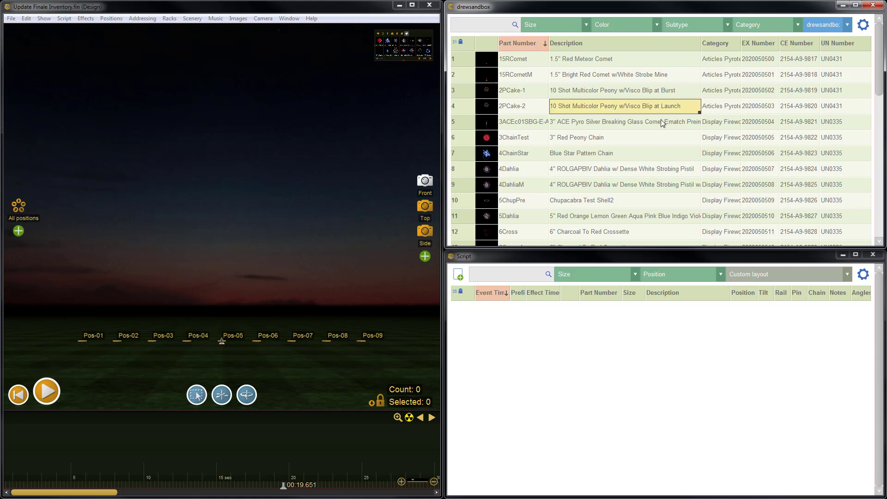